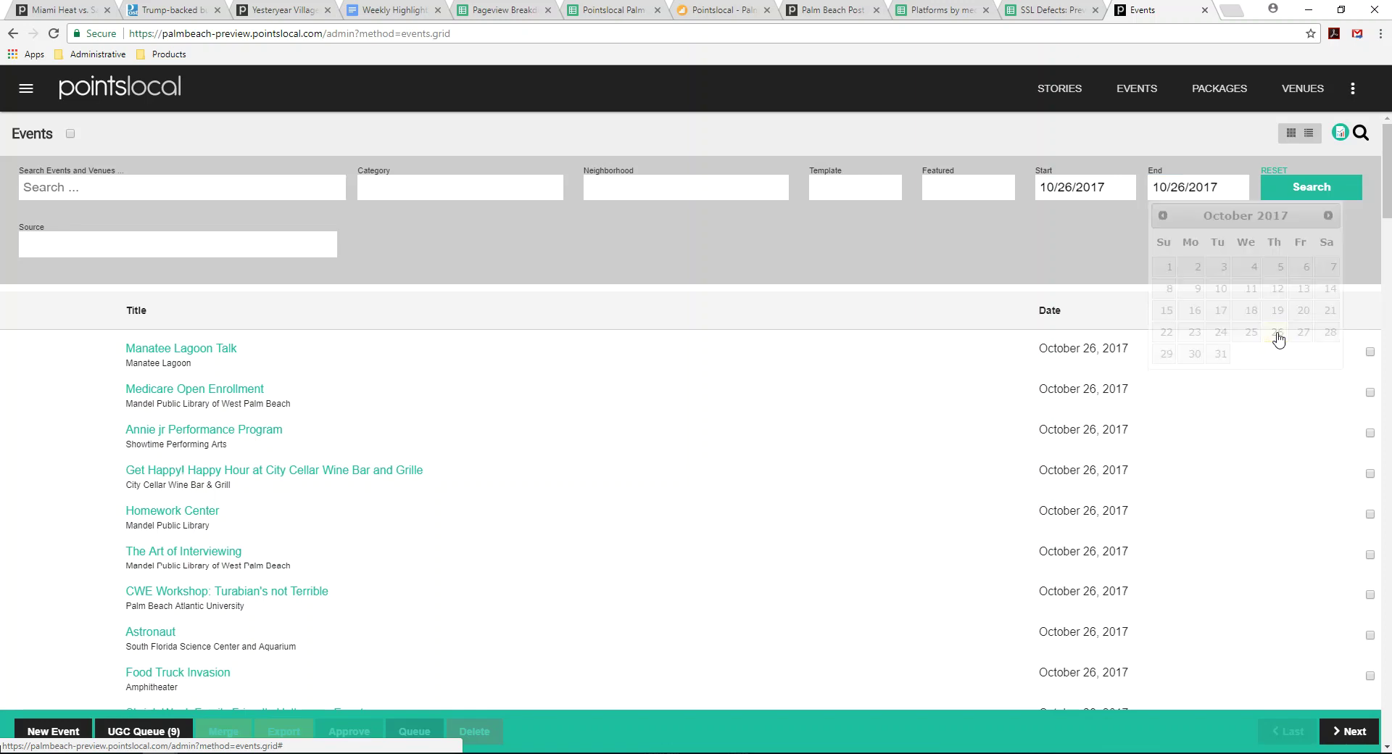
Filter the events list to the date range from 10/26/2017 to 10/27/2017.
click(1298, 187)
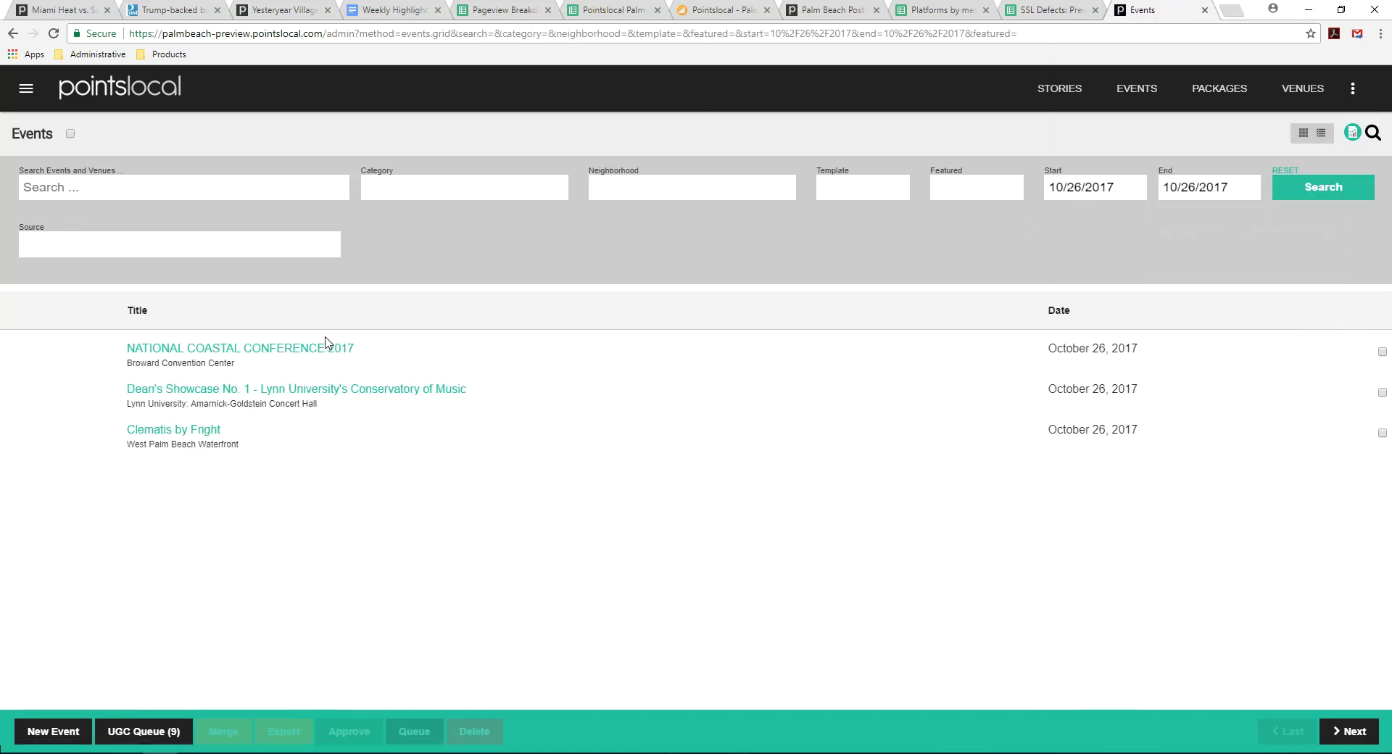
click(1202, 187)
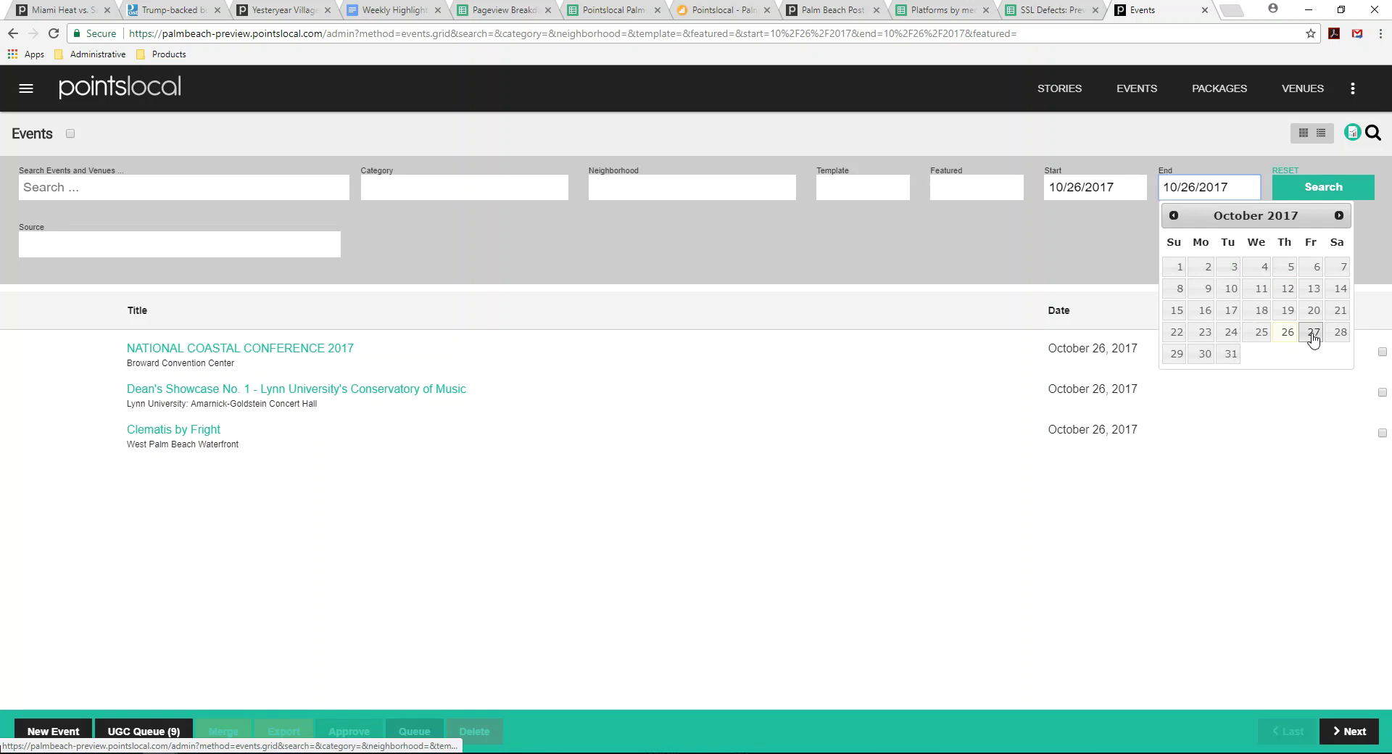
click(1313, 336)
click(1321, 190)
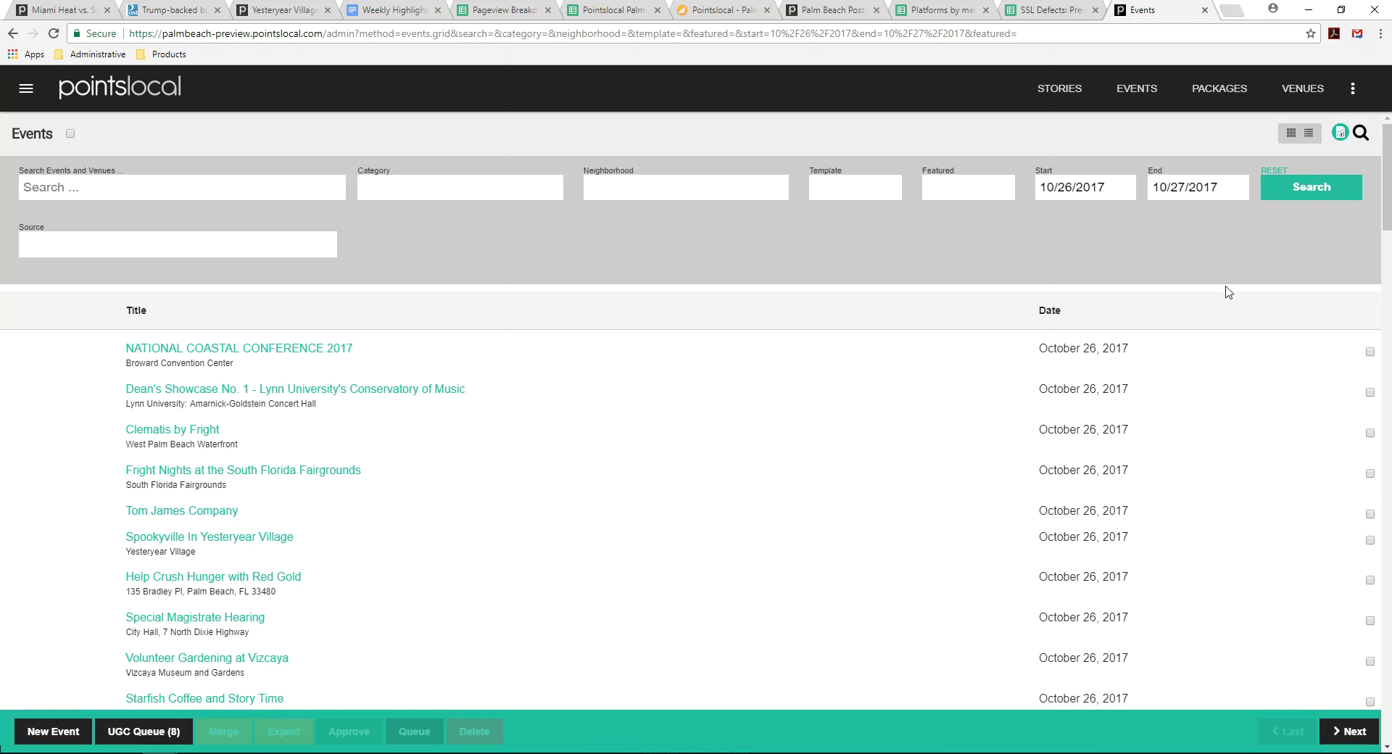
Show the events as a thumbnail grid and search them with the advanced source filter set to Not UGC.
click(1291, 133)
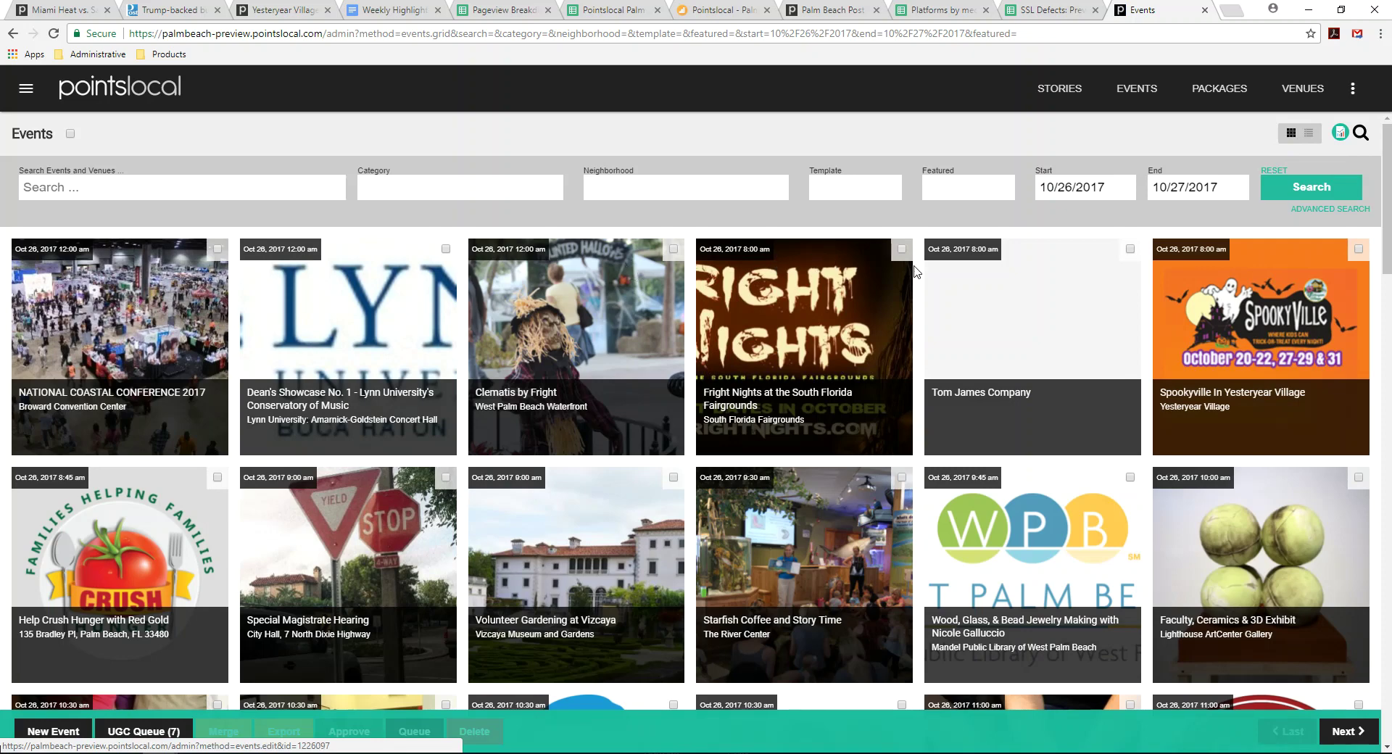
click(1352, 211)
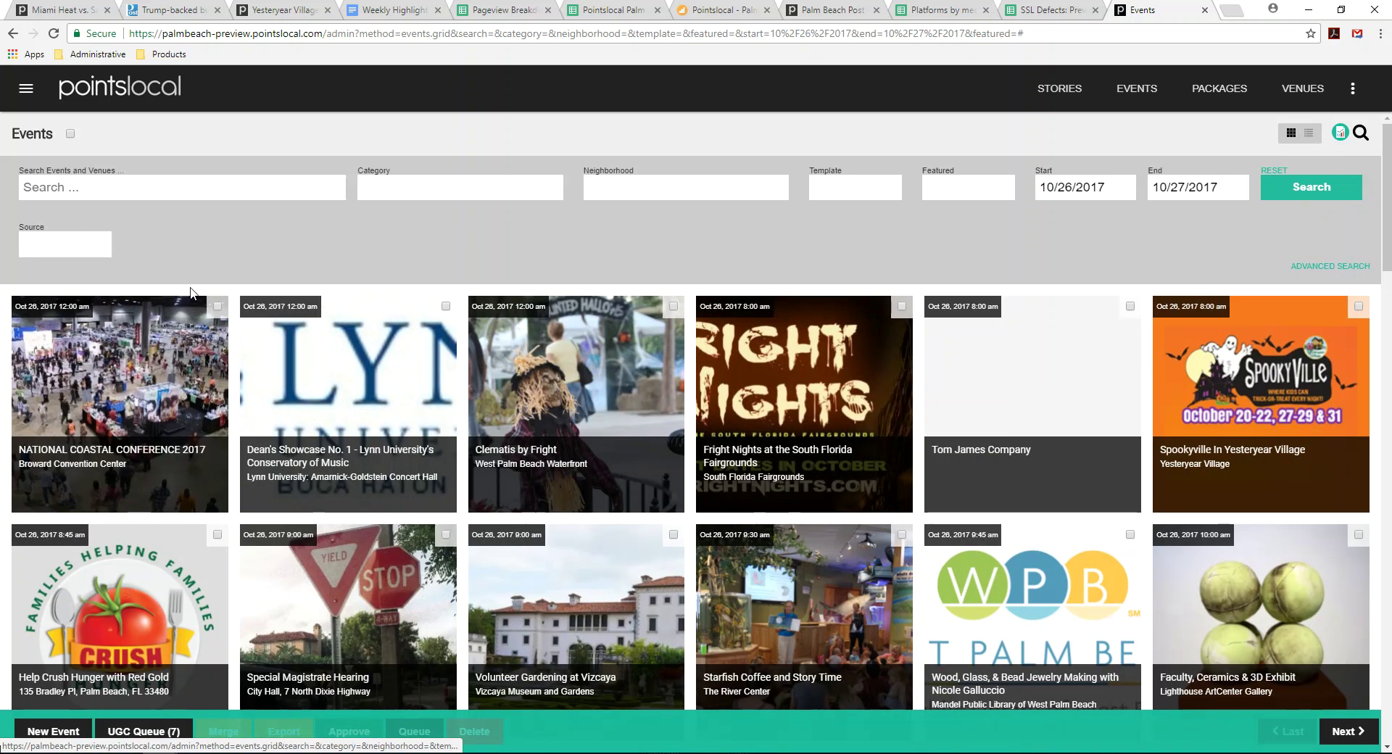
click(72, 254)
click(61, 300)
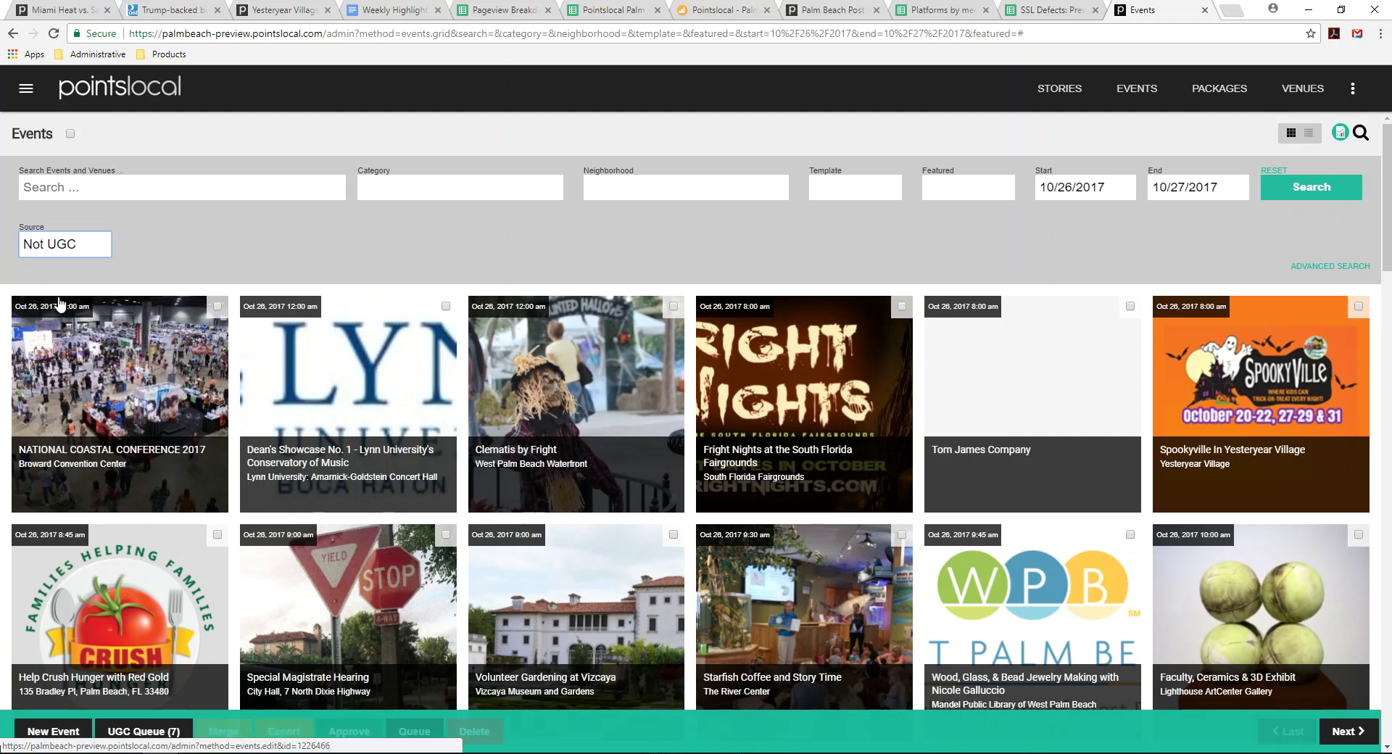
click(1301, 194)
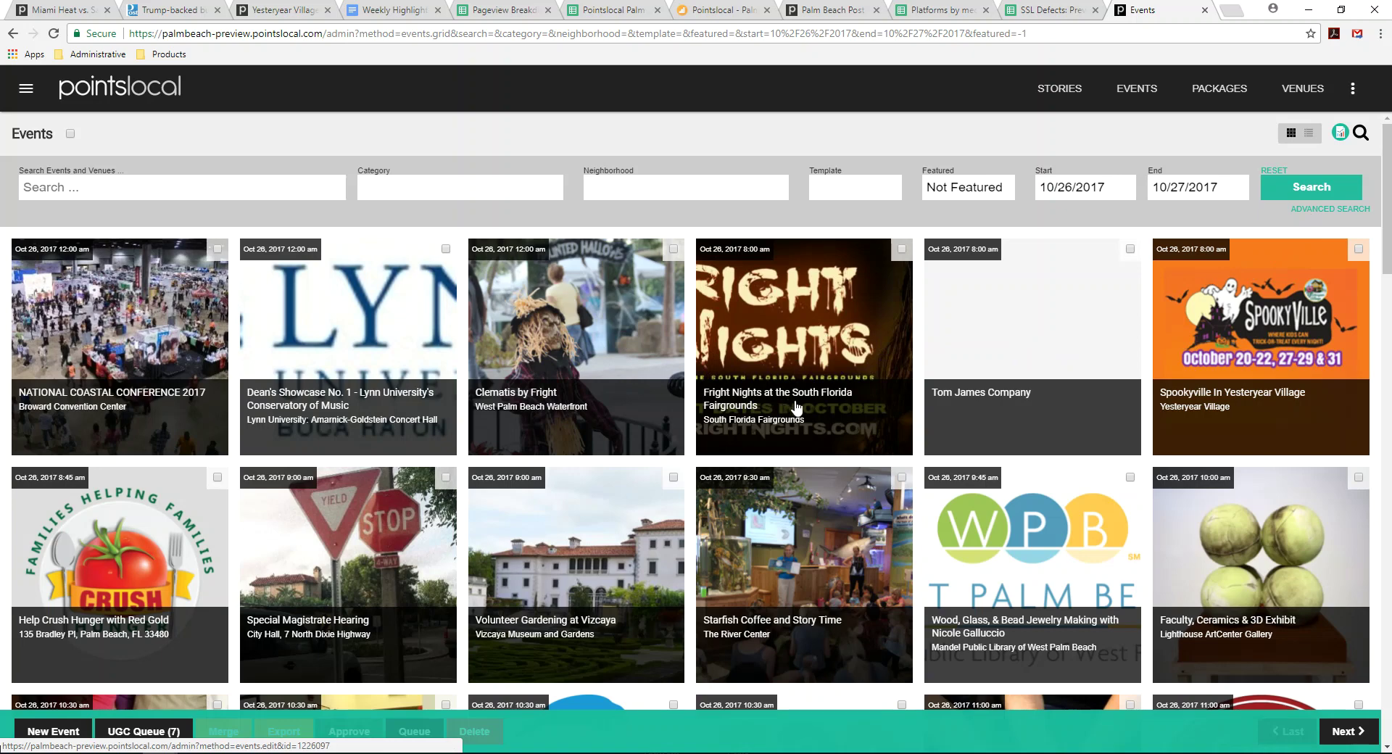
Open the event Fright Nights at the South Florida Fairgrounds and check its submitter's email, category and venue details.
click(803, 364)
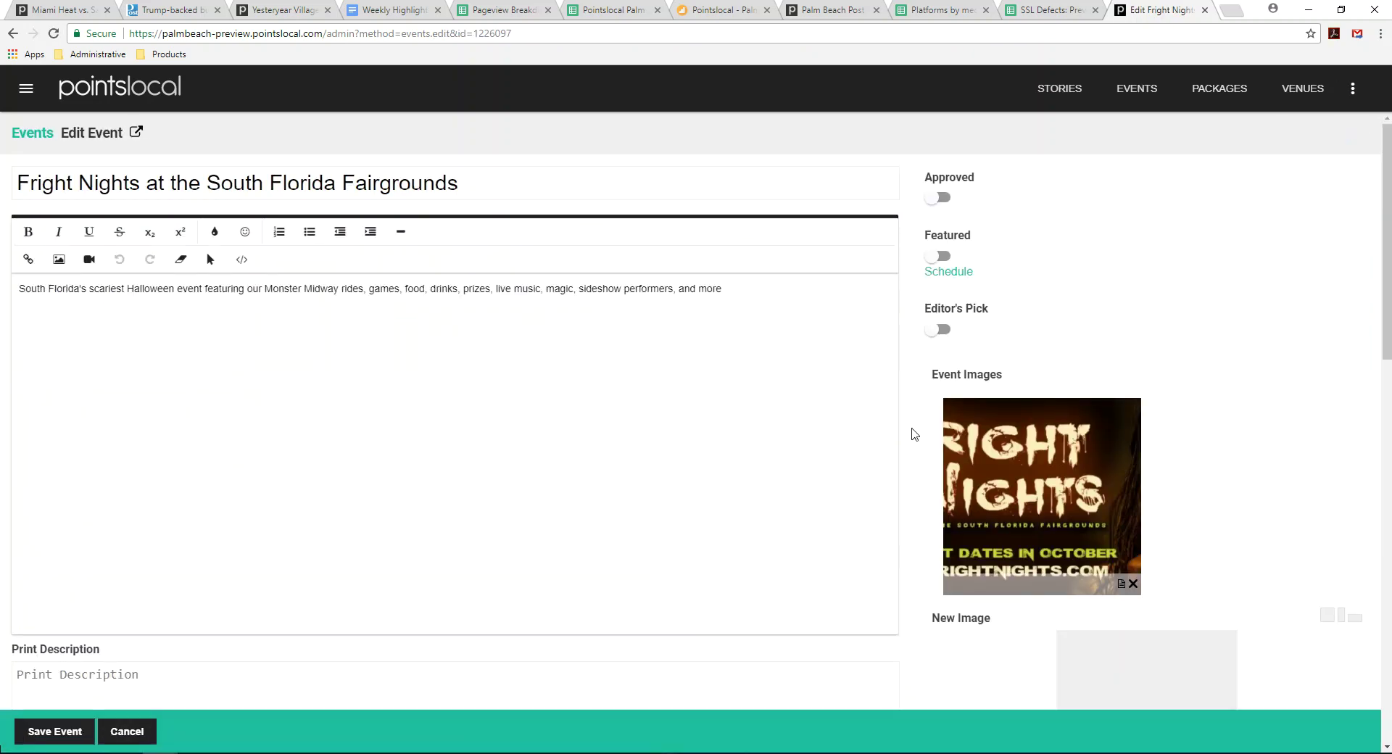
scroll(914, 435, down, 14)
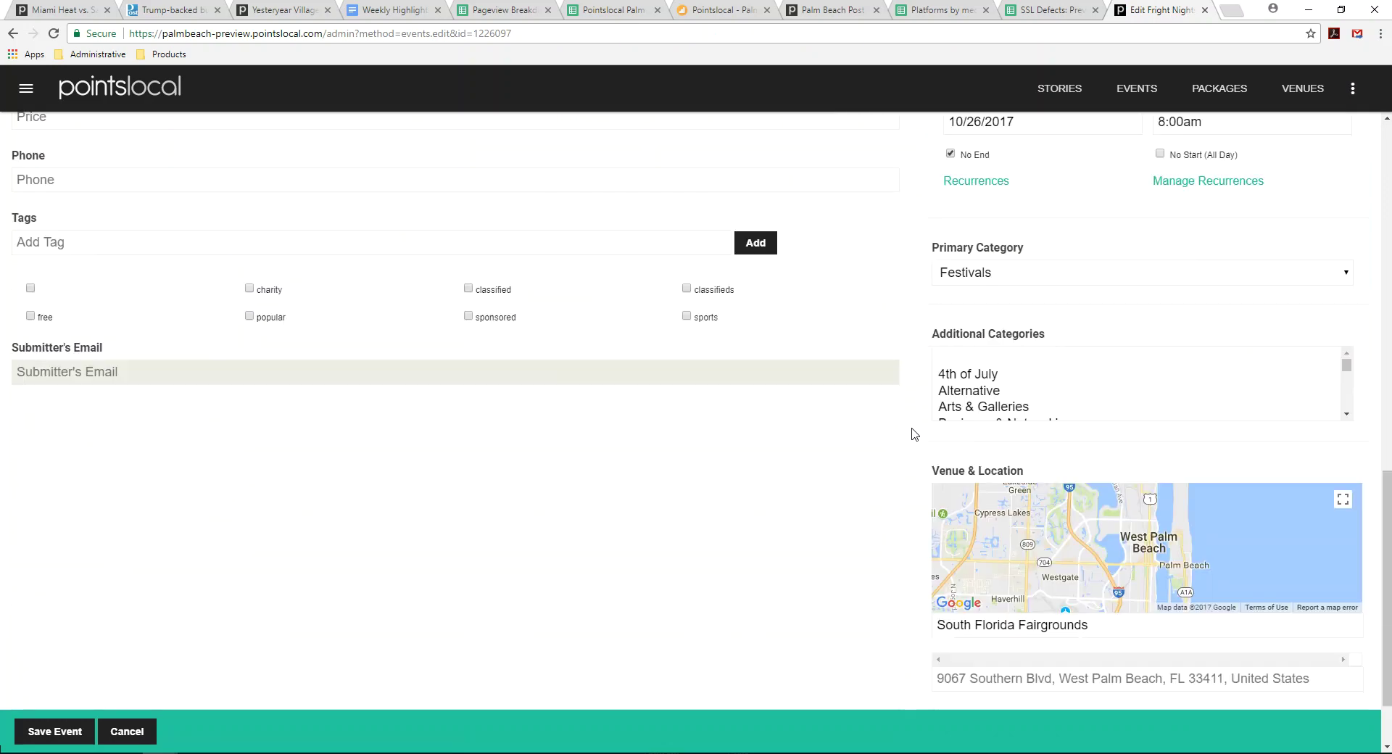
scroll(914, 434, down, 1)
scroll(181, 434, up, 2)
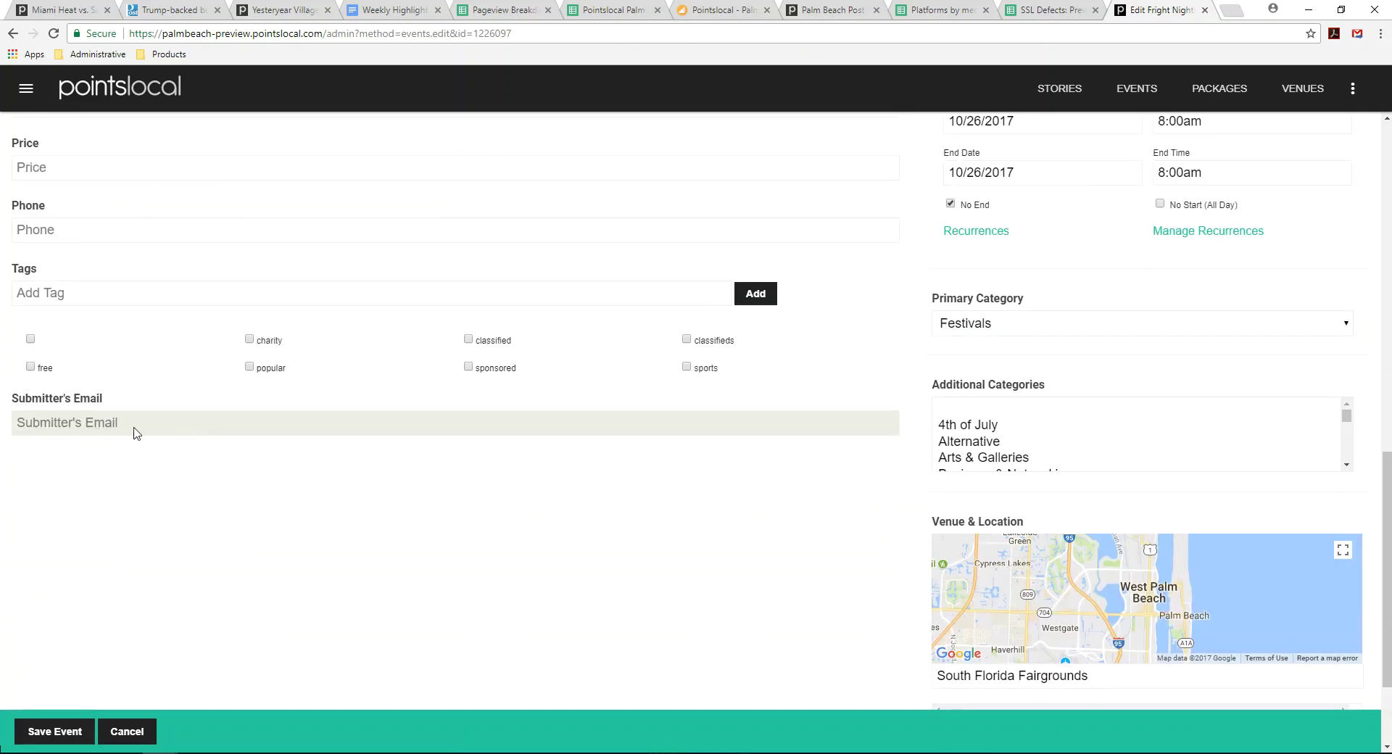
scroll(876, 516, down, 2)
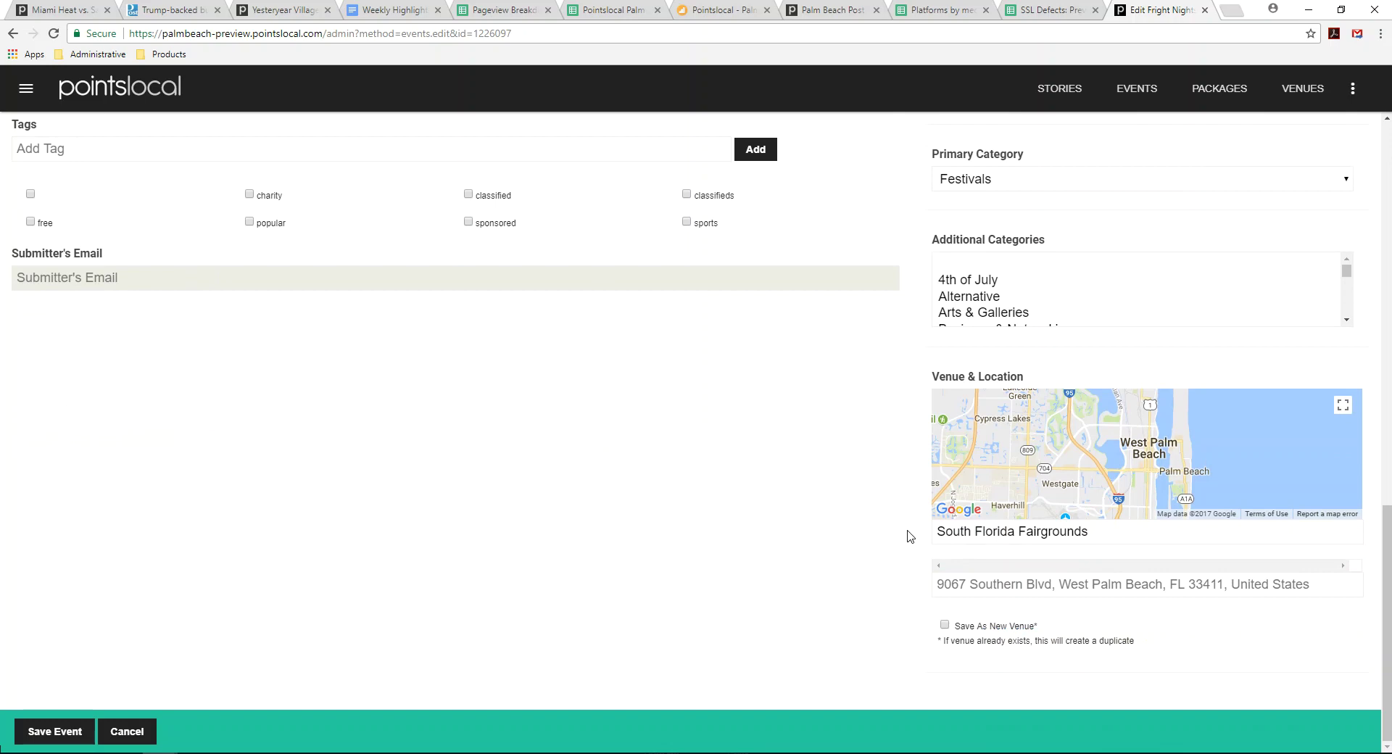
scroll(920, 526, up, 13)
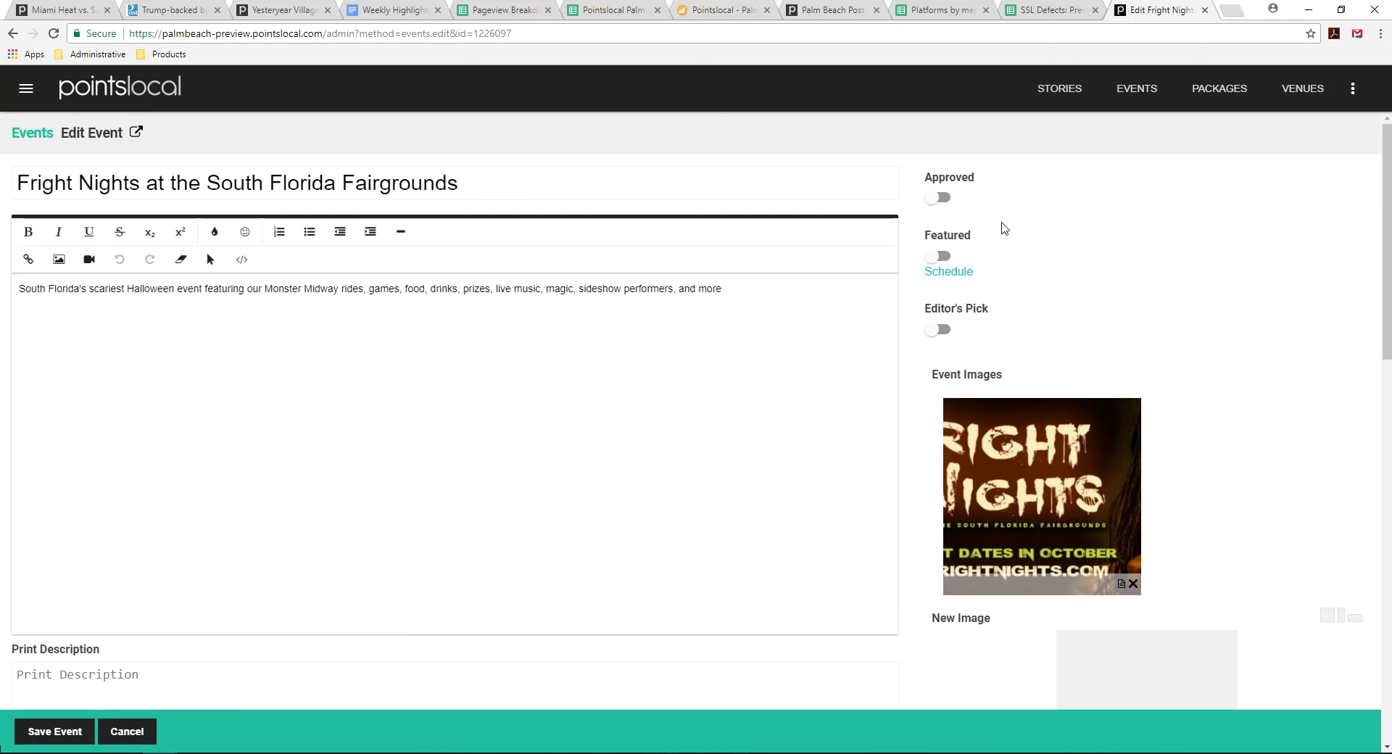
Open the event imports and search them for "fairgrounds".
click(24, 97)
click(46, 309)
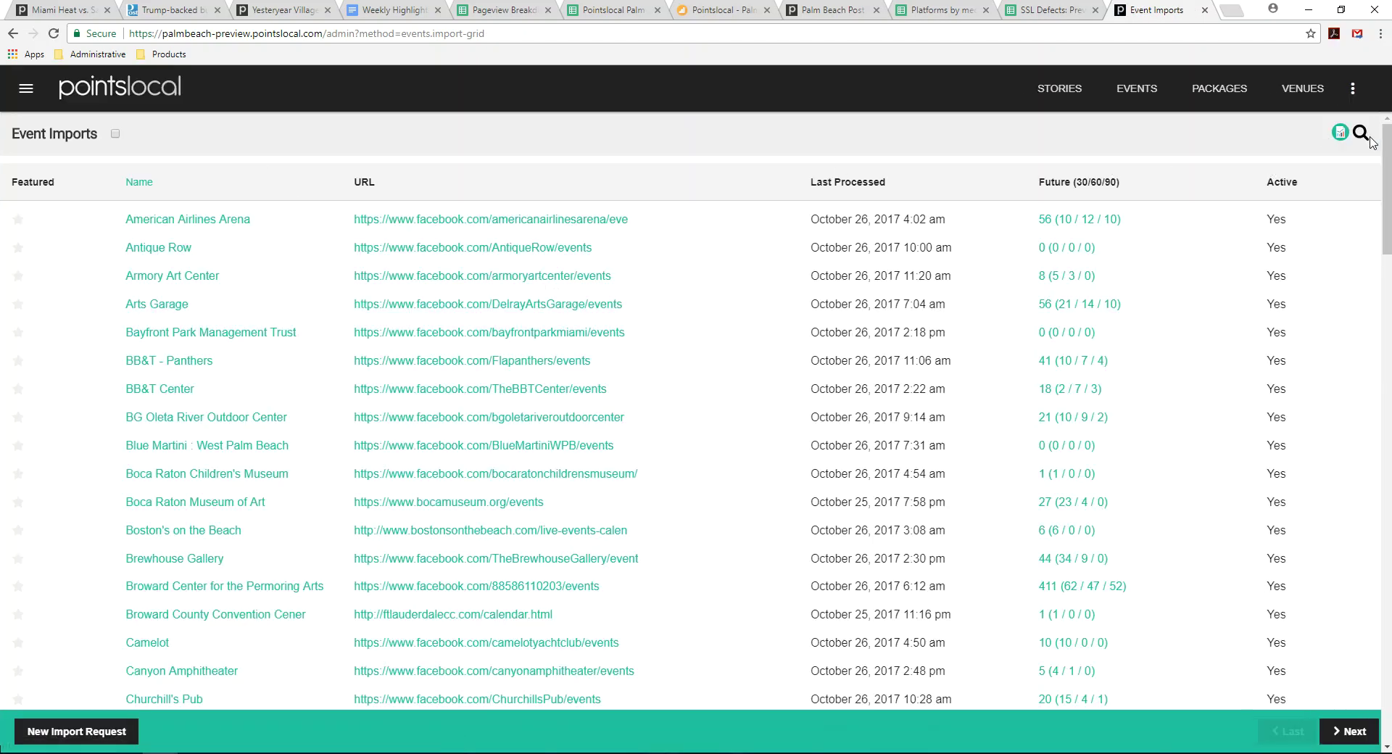
click(1361, 133)
click(409, 179)
text(fair)
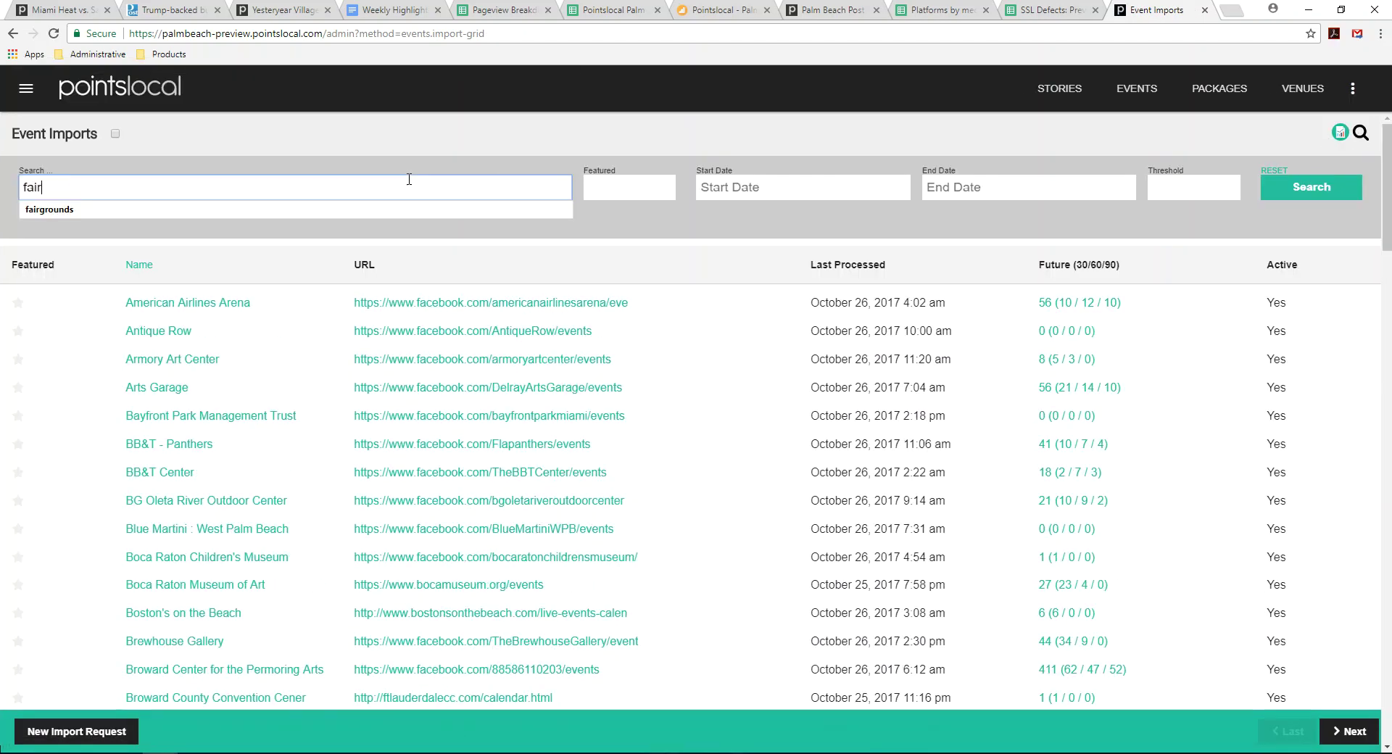
key(Down)
key(Return)
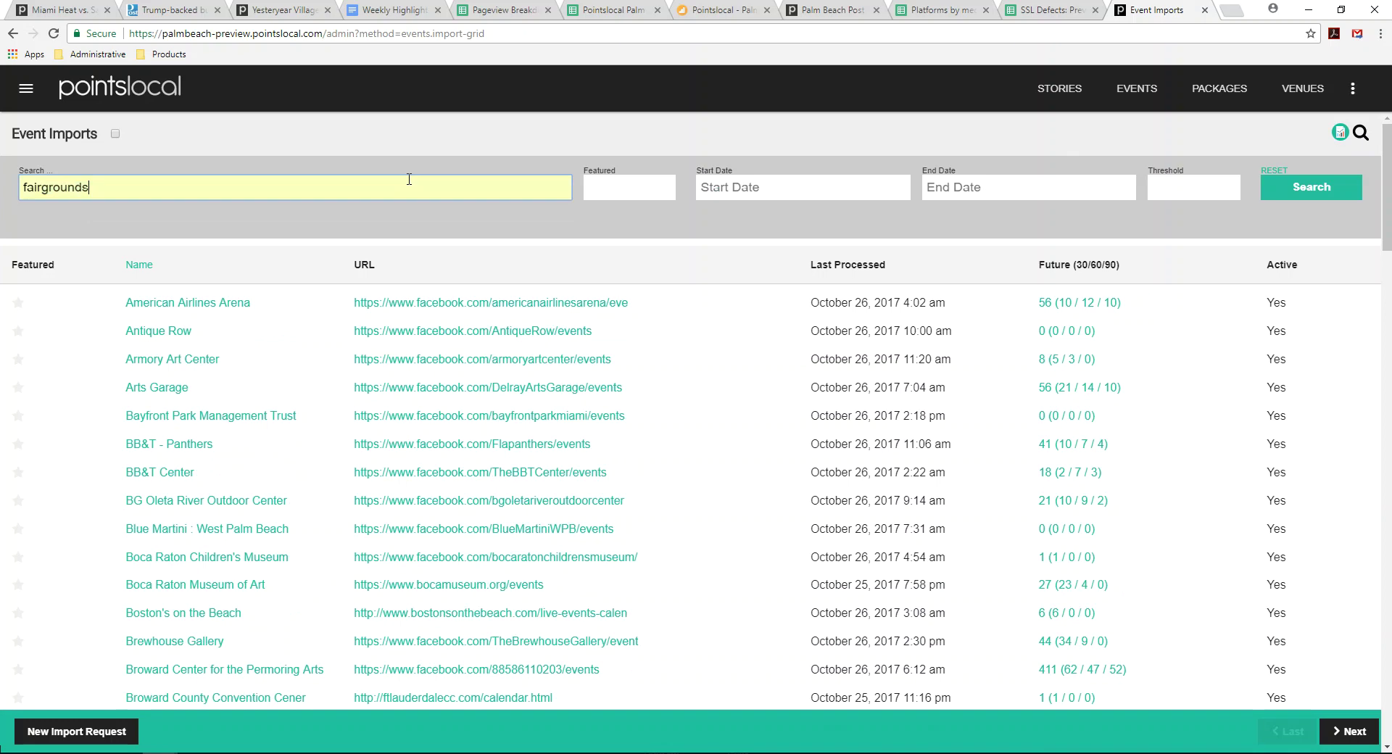
click(1273, 189)
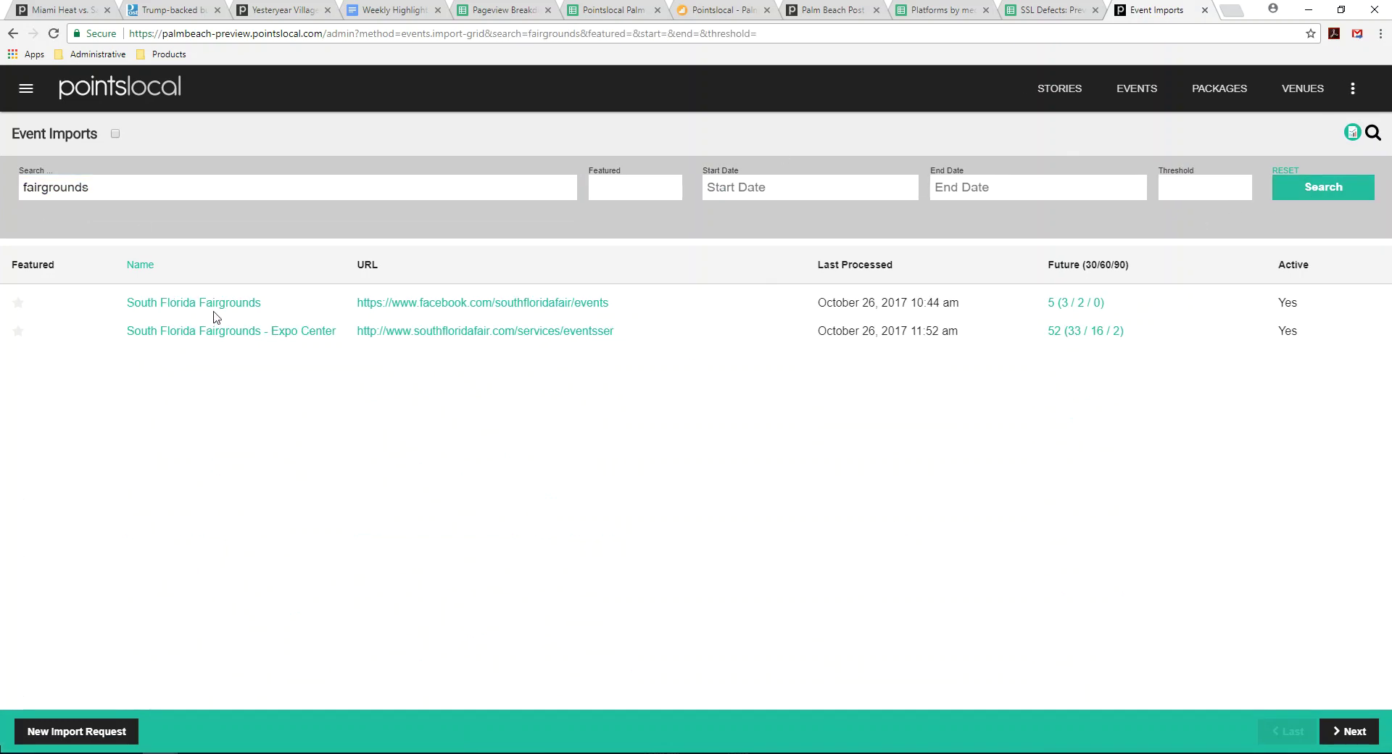
View the future events of the South Florida Fairgrounds import as a list, and return to the import results.
click(1053, 308)
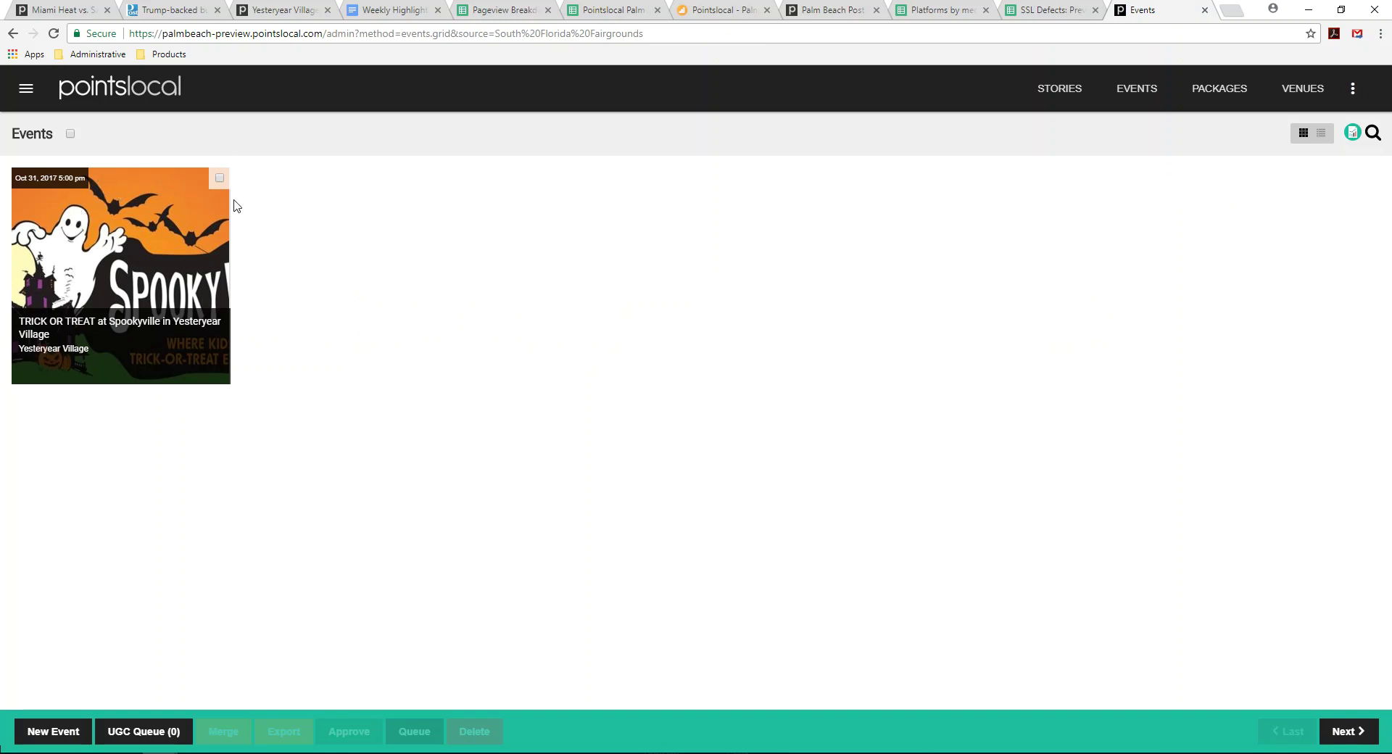
click(1320, 134)
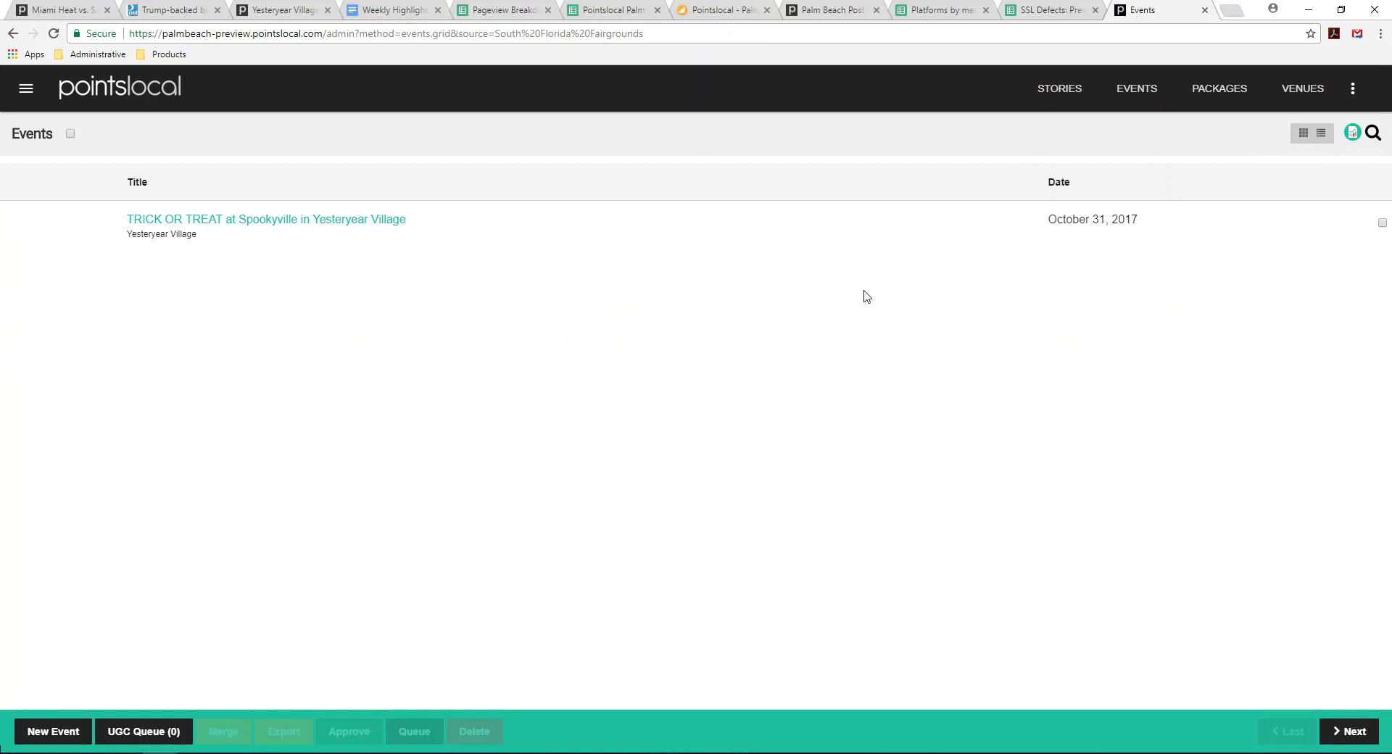
right_click(699, 329)
click(745, 346)
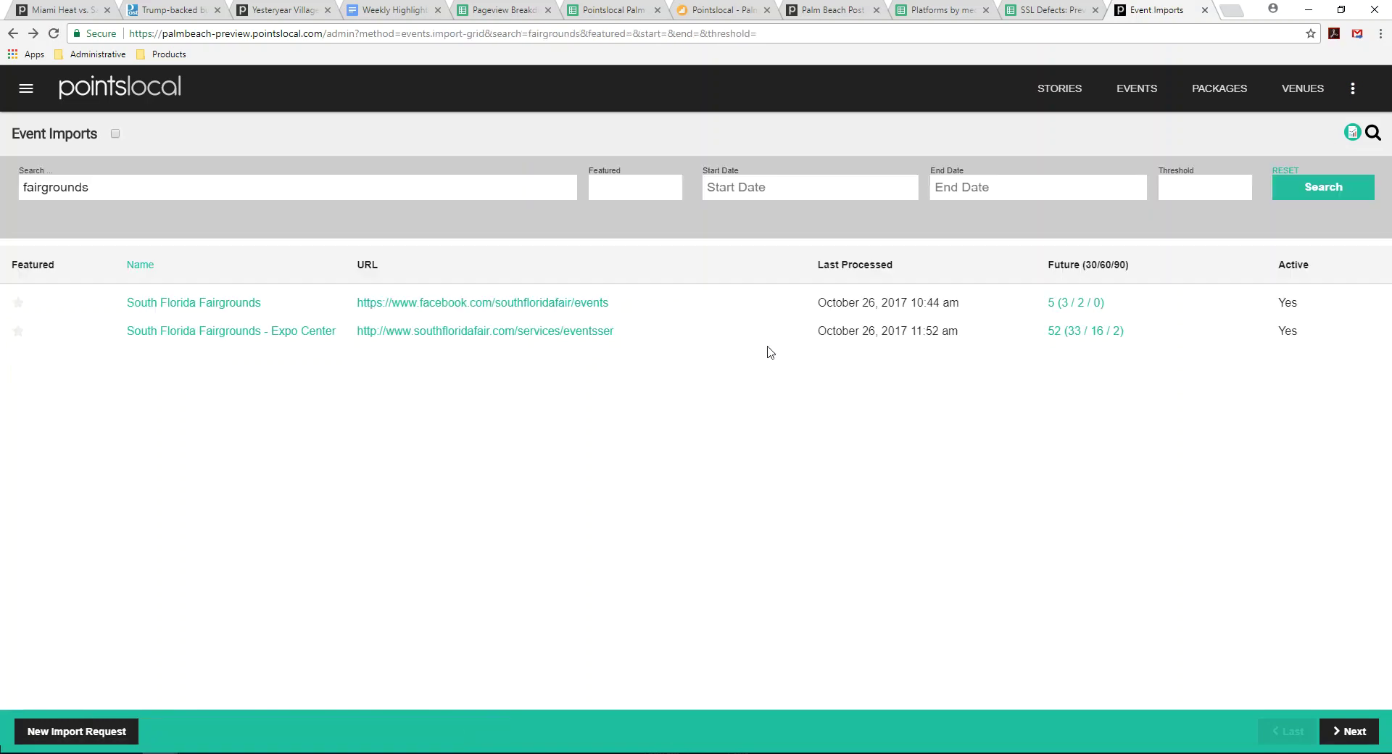
Open the future events of the South Florida Fairgrounds - Expo Center import and look through them for Fright Nights.
click(1056, 335)
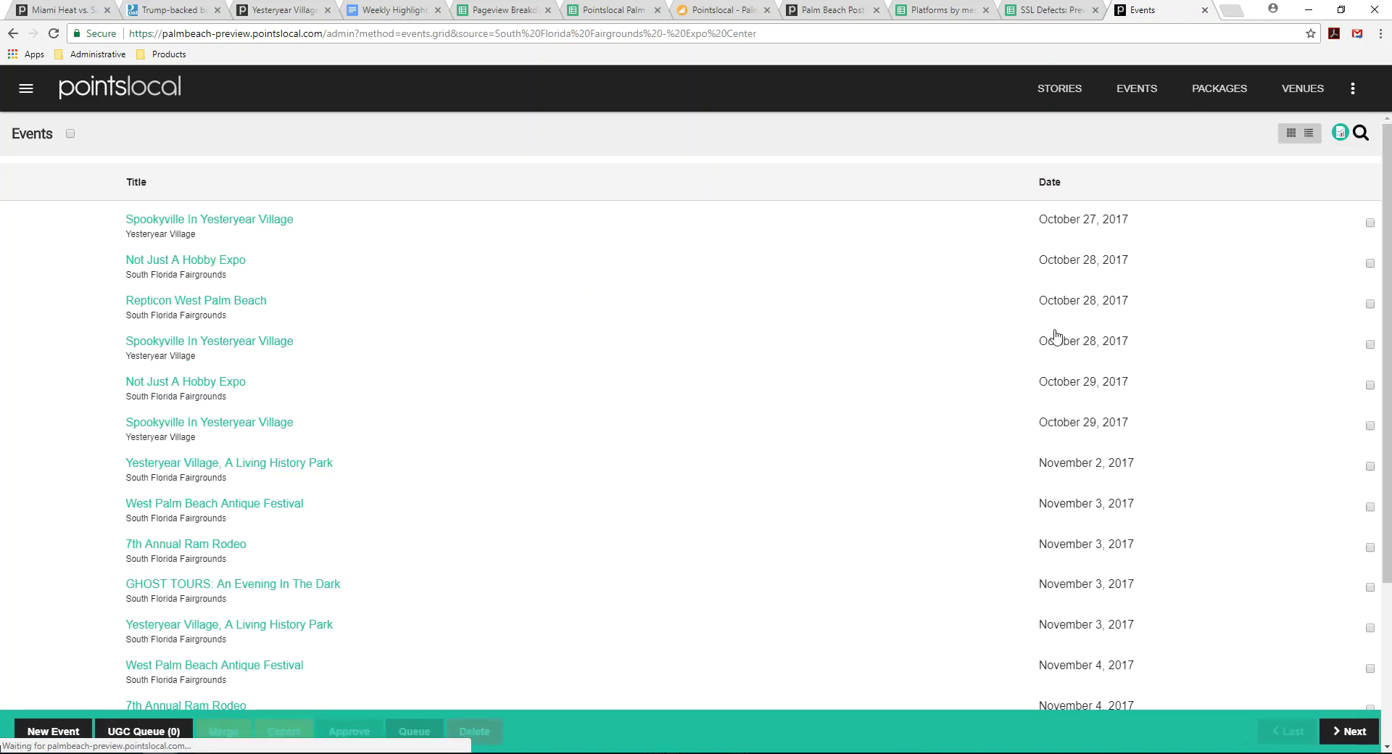
scroll(839, 407, down, 3)
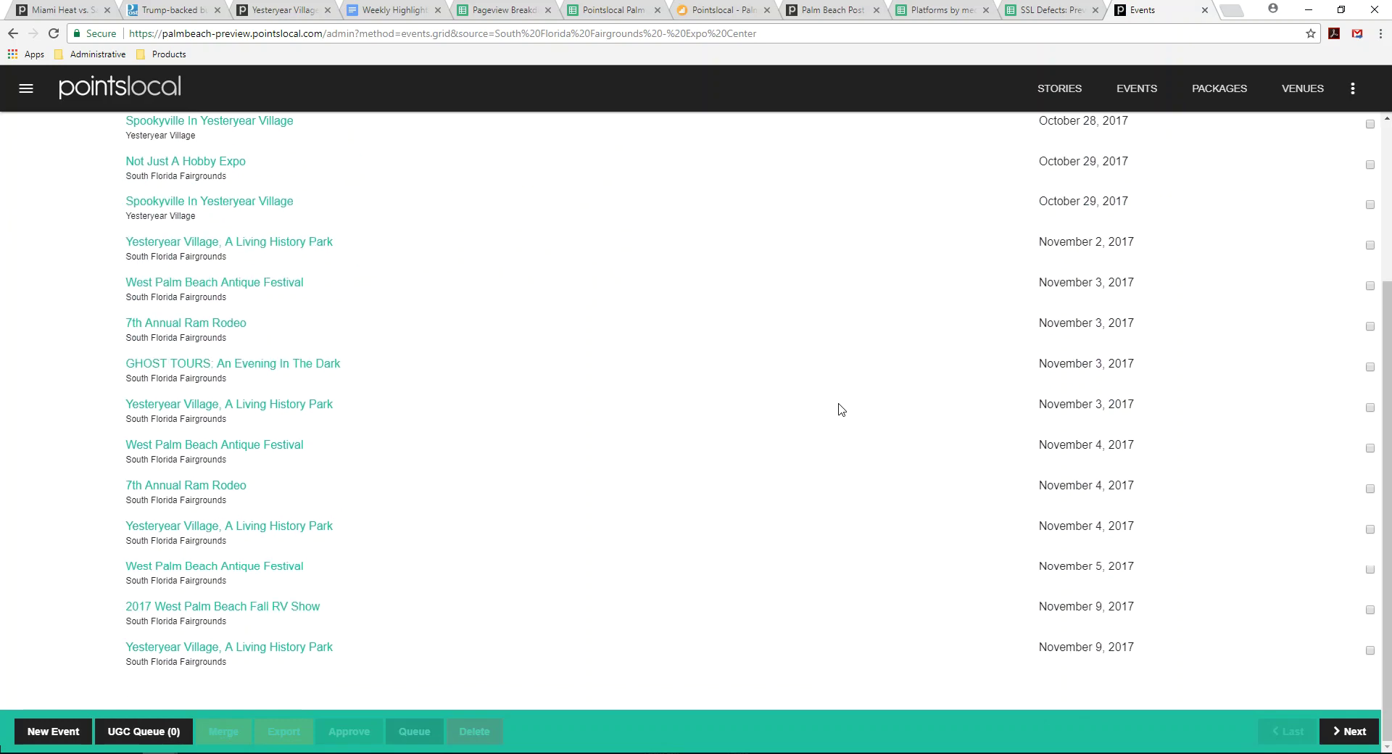
scroll(840, 426, up, 3)
scroll(841, 426, down, 2)
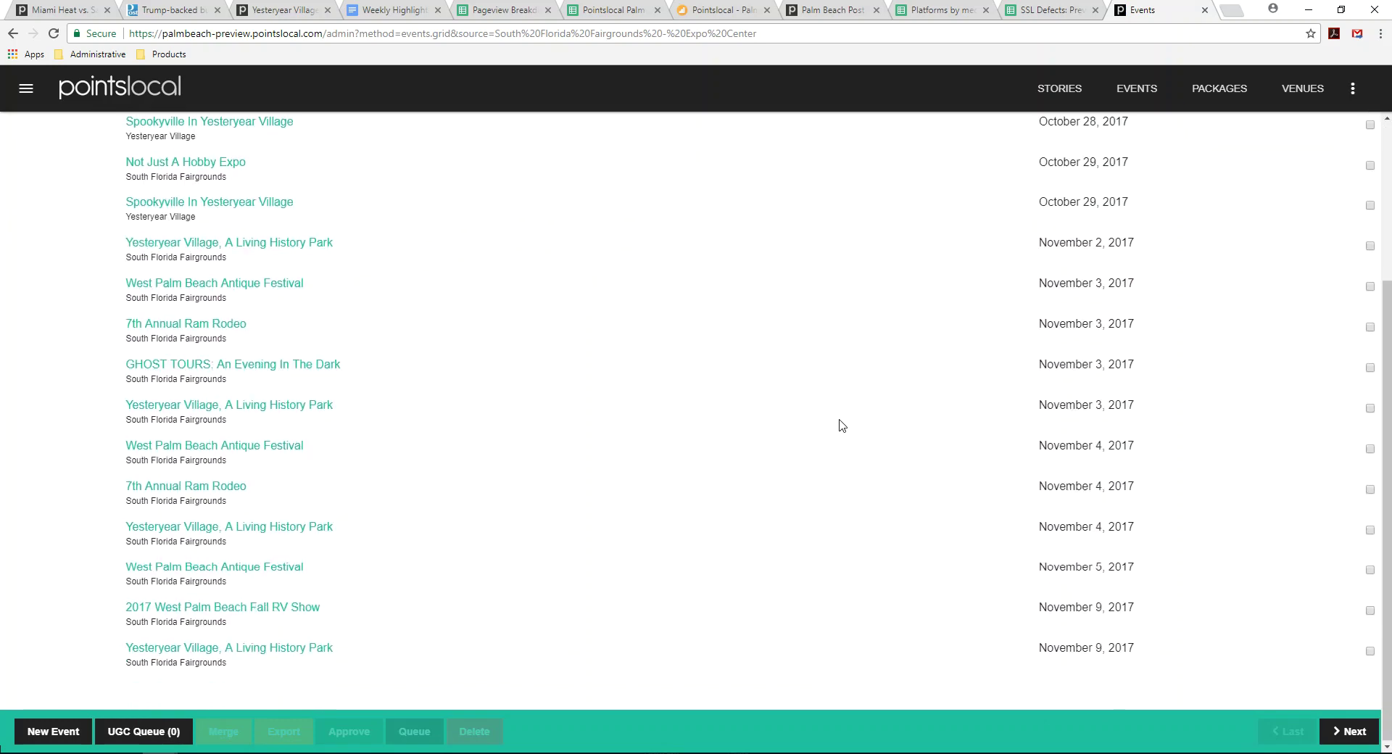
scroll(841, 426, up, 2)
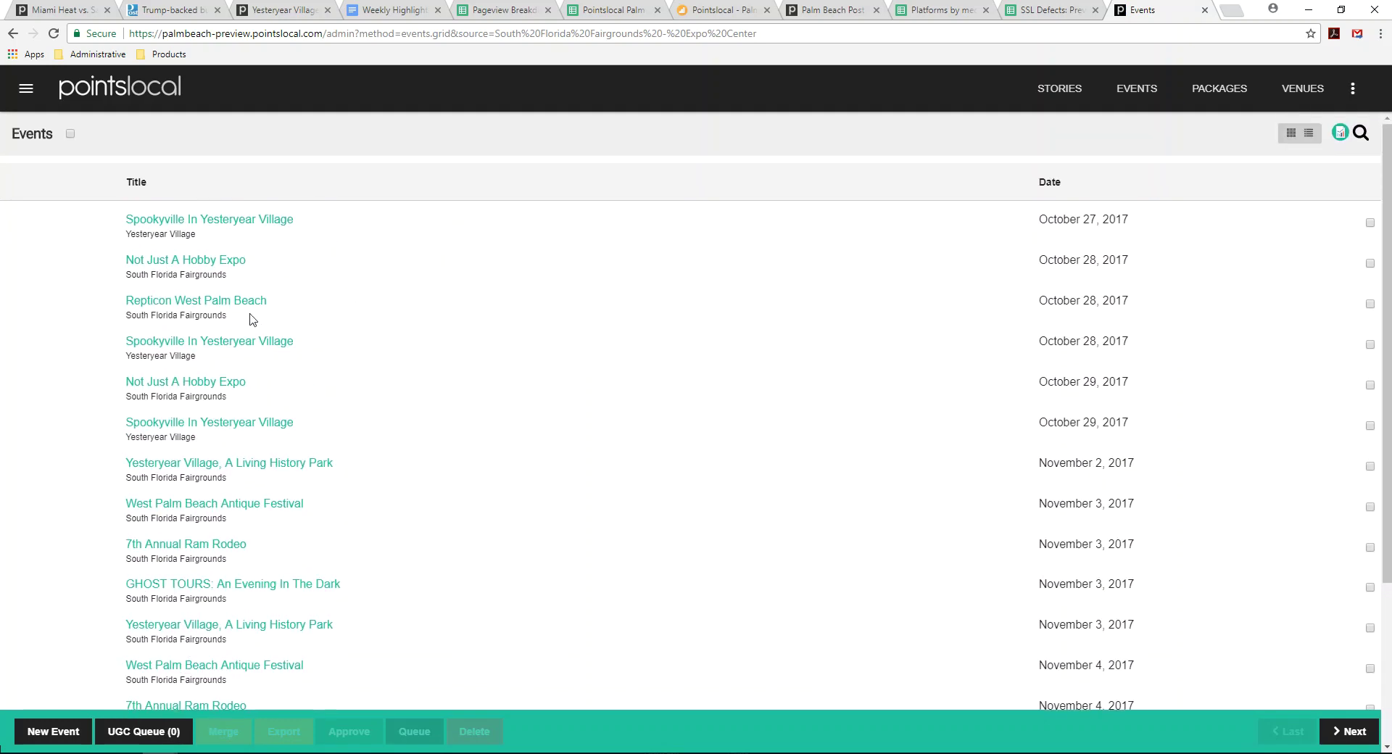
Search the events and venues for "fright nights".
click(1361, 134)
click(197, 195)
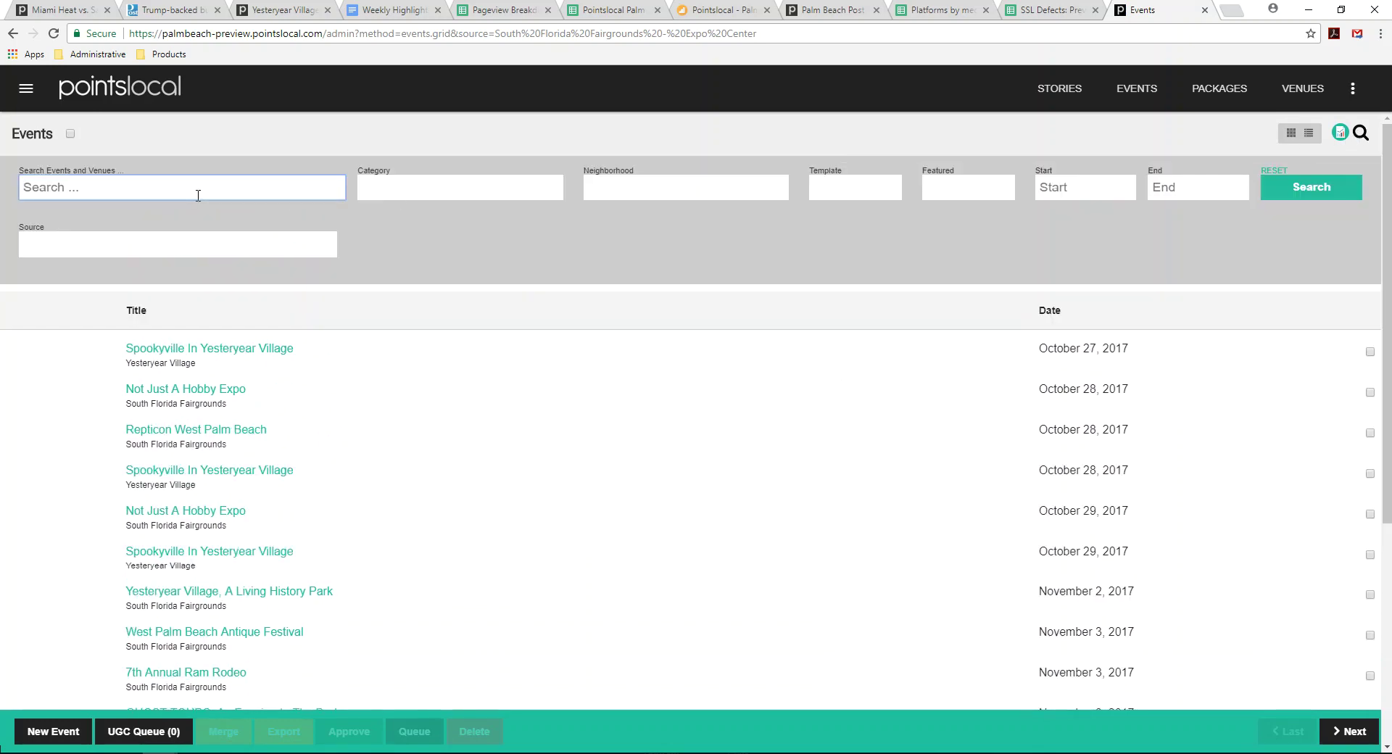
text(fi)
click(1311, 189)
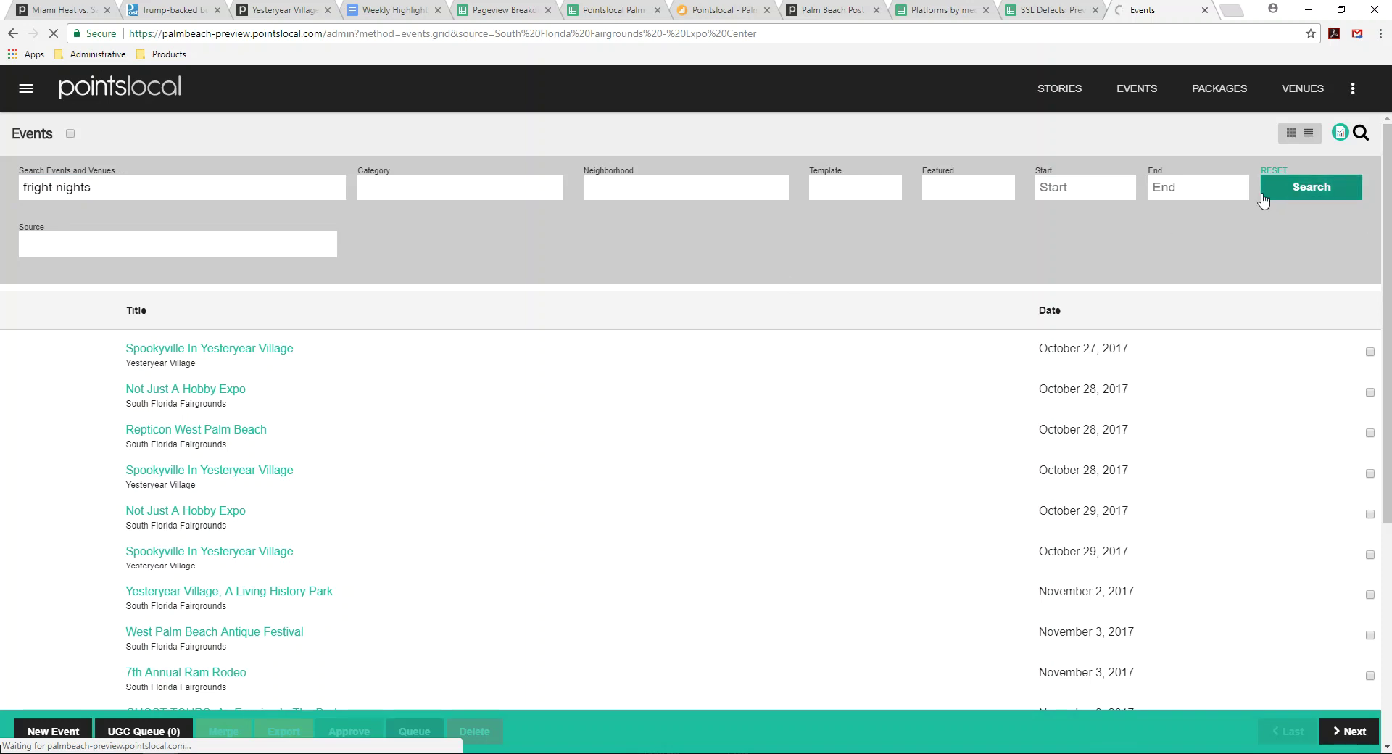
drag(276, 187, 24, 188)
key(BackSpace)
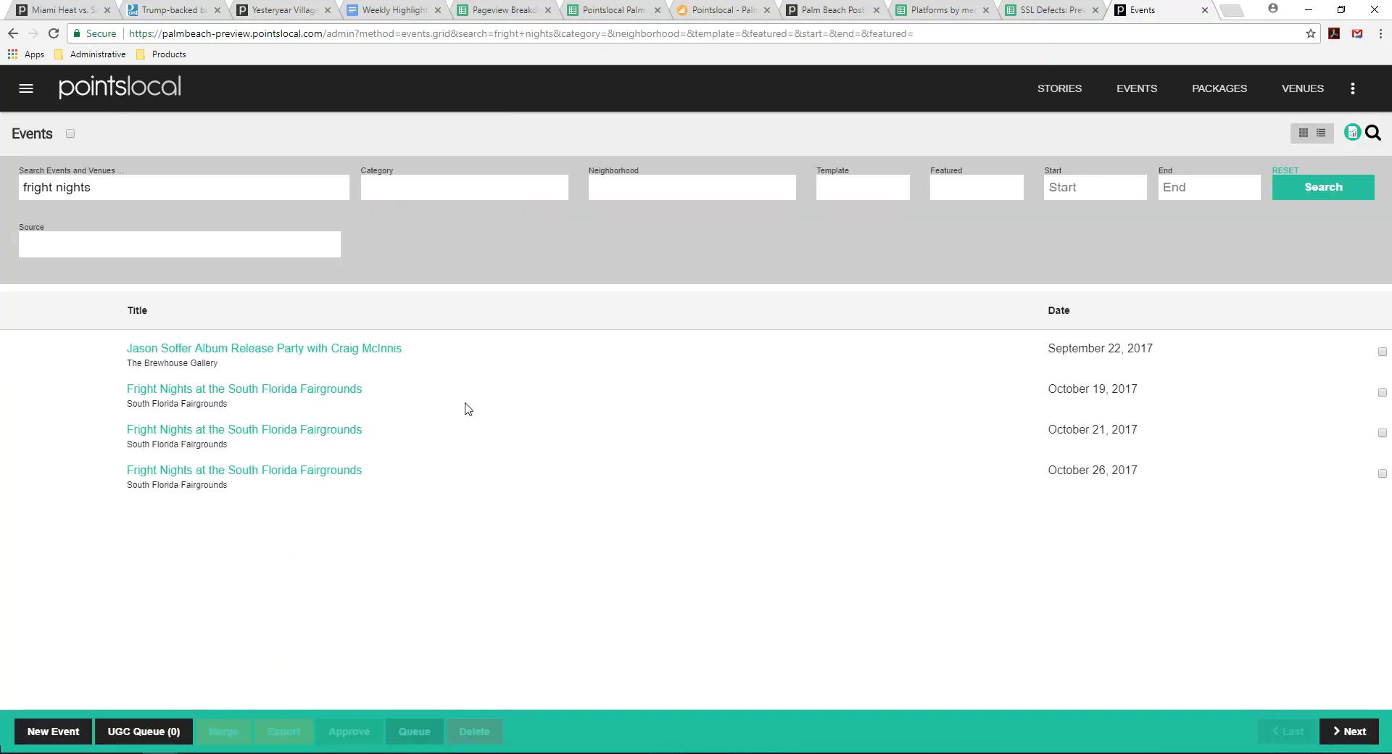
Open the October 26, 2017 Fright Nights event and review its details for the origin of the listing.
click(299, 476)
scroll(912, 470, down, 1)
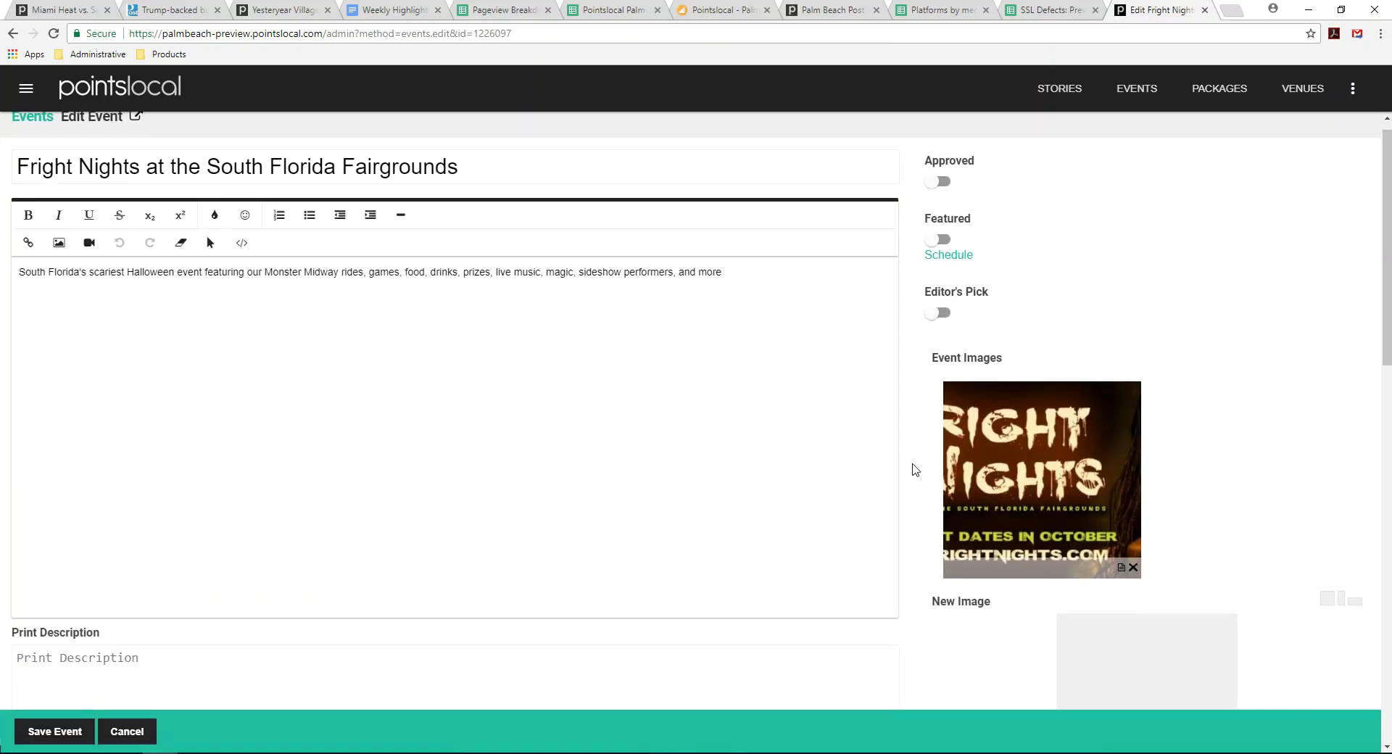
scroll(911, 469, down, 15)
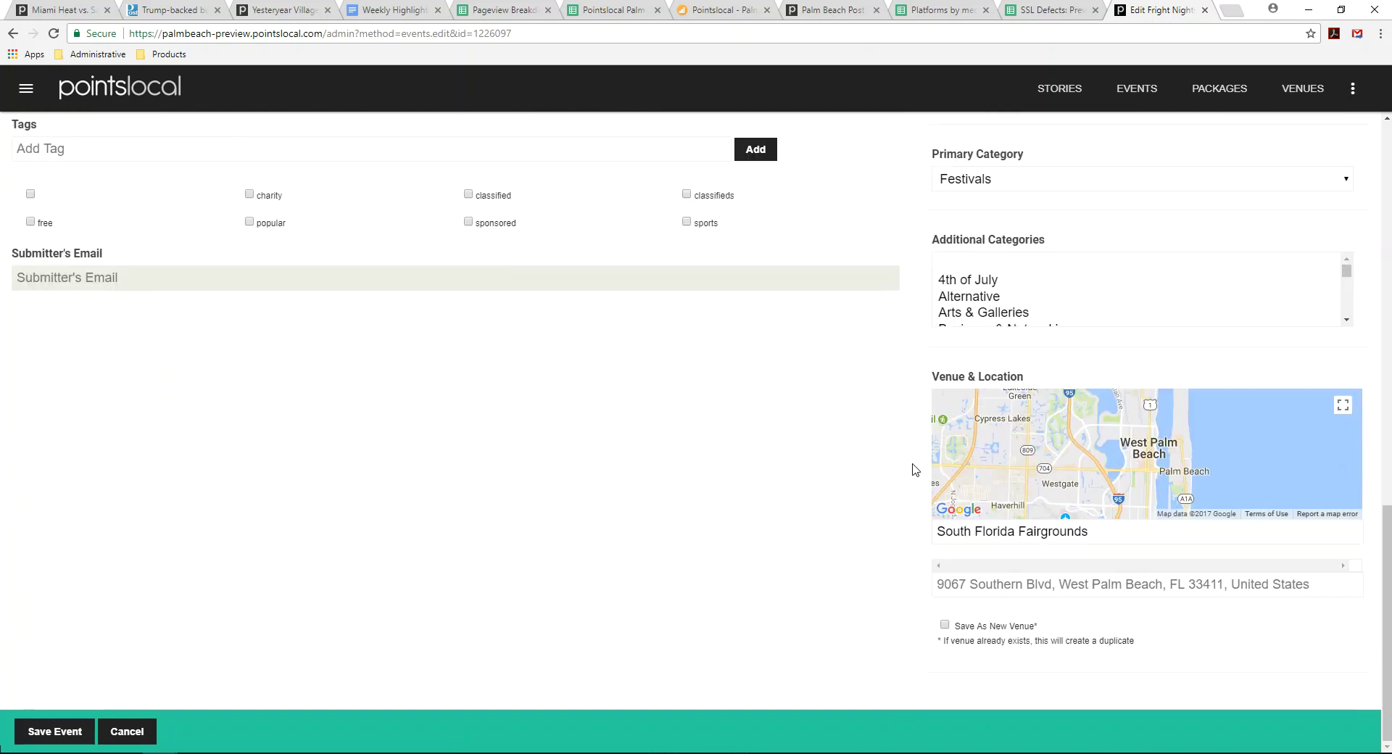
scroll(912, 470, up, 3)
scroll(912, 470, down, 3)
scroll(911, 469, up, 12)
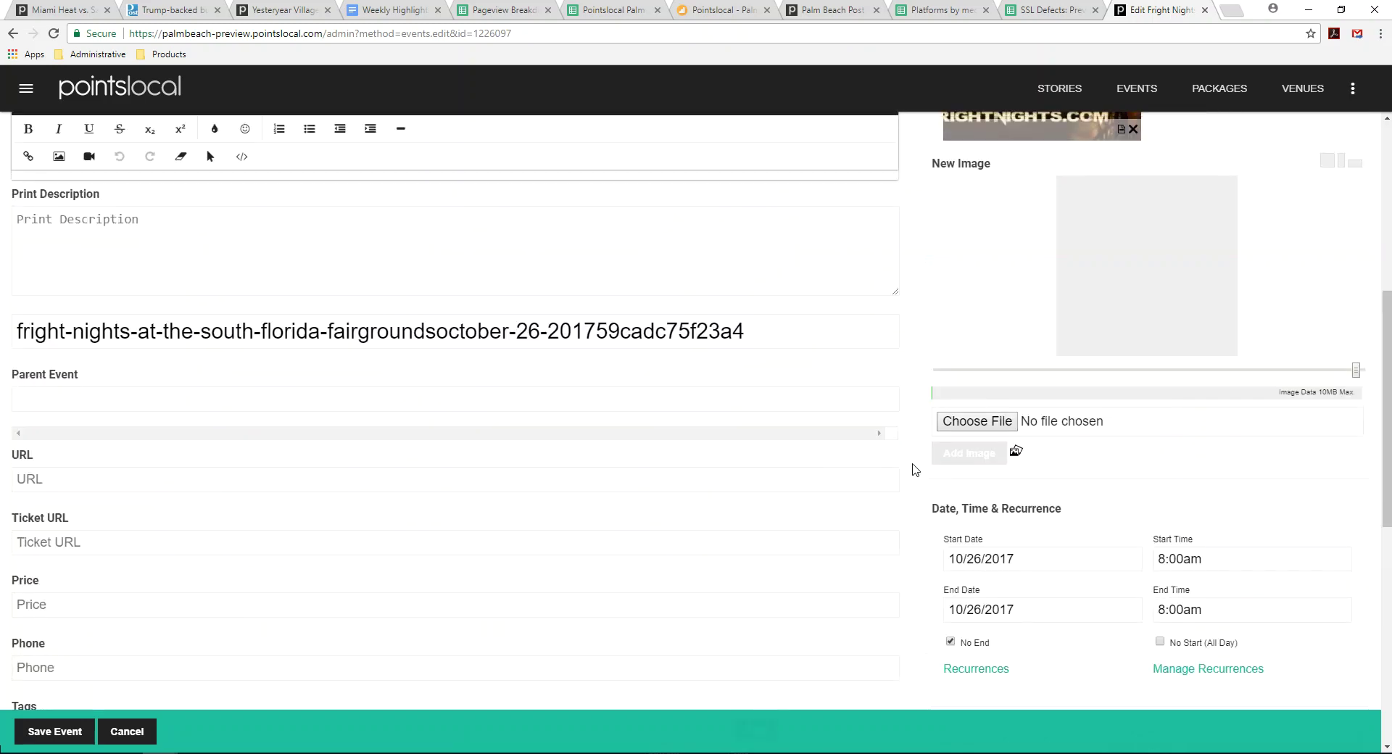
scroll(915, 470, up, 2)
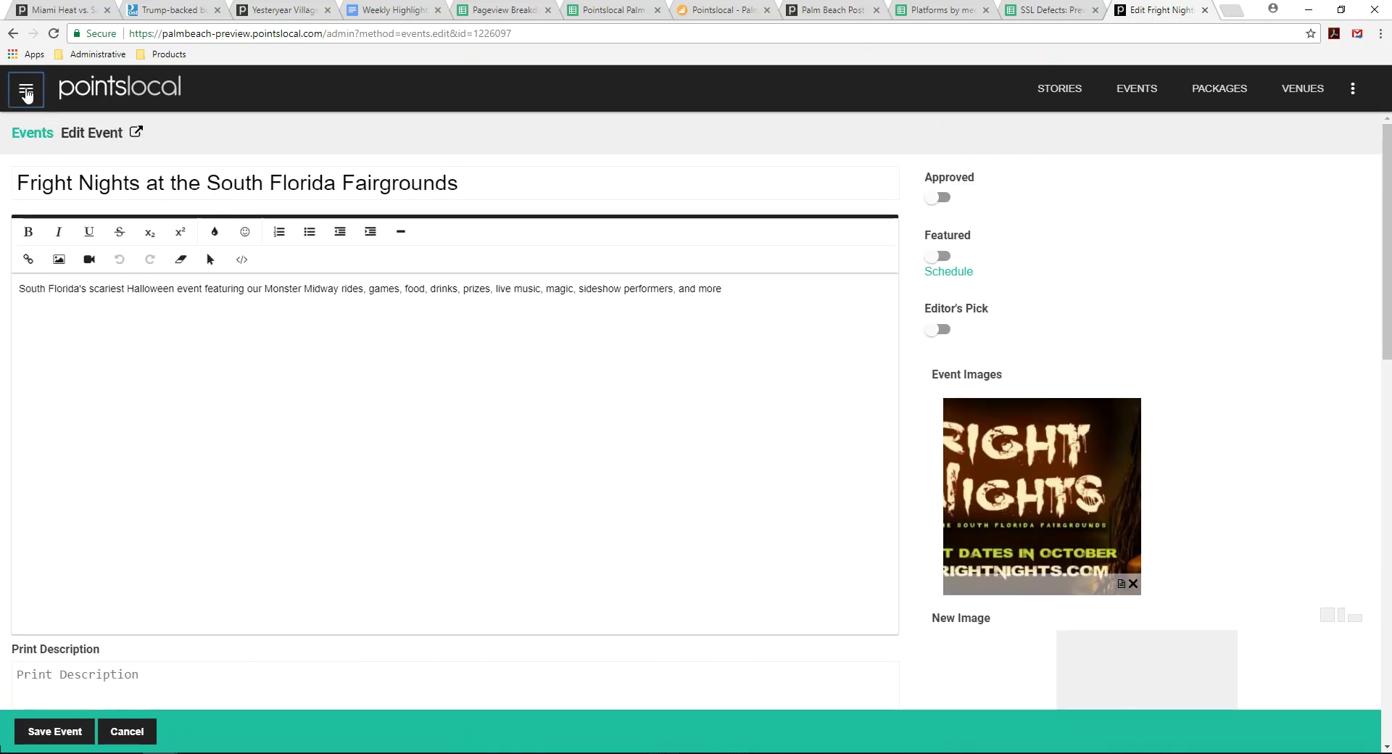
Return to the event imports and search them for "fairground".
click(26, 90)
click(56, 312)
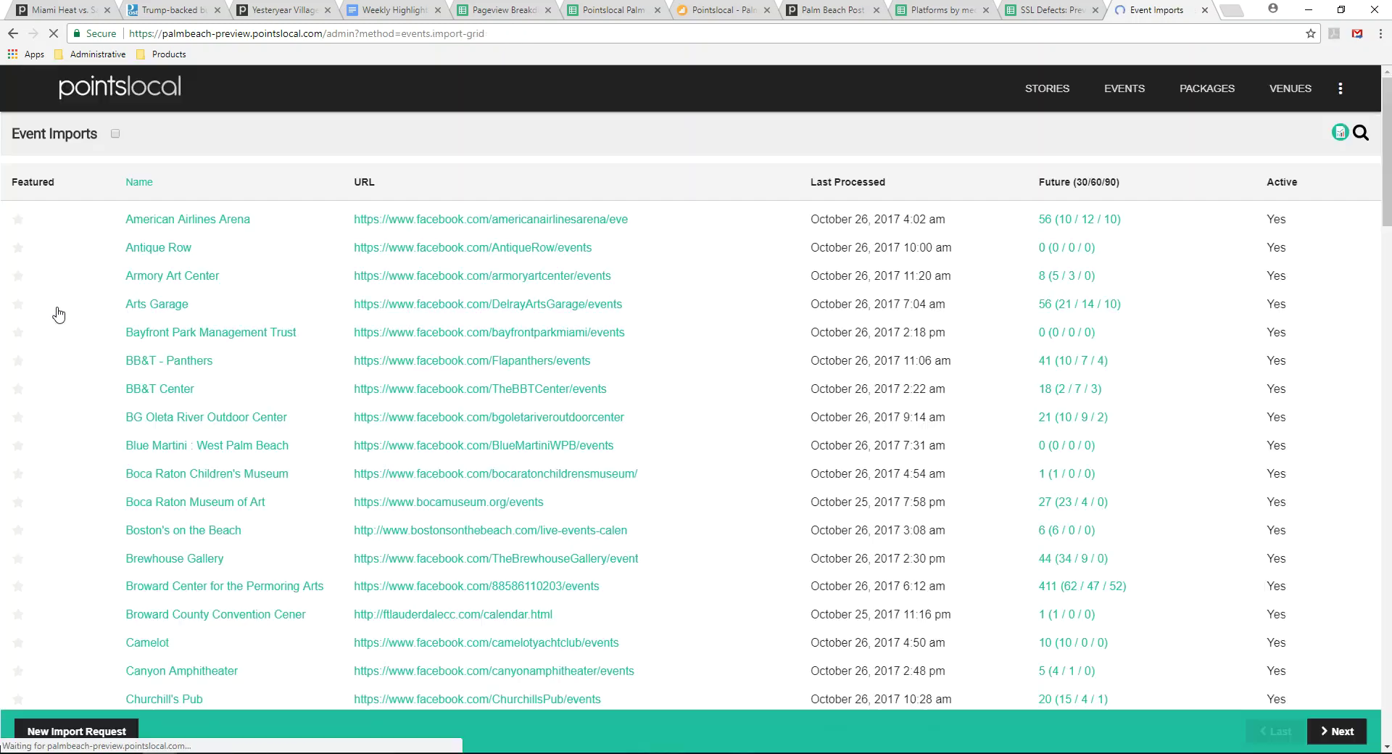
click(1361, 133)
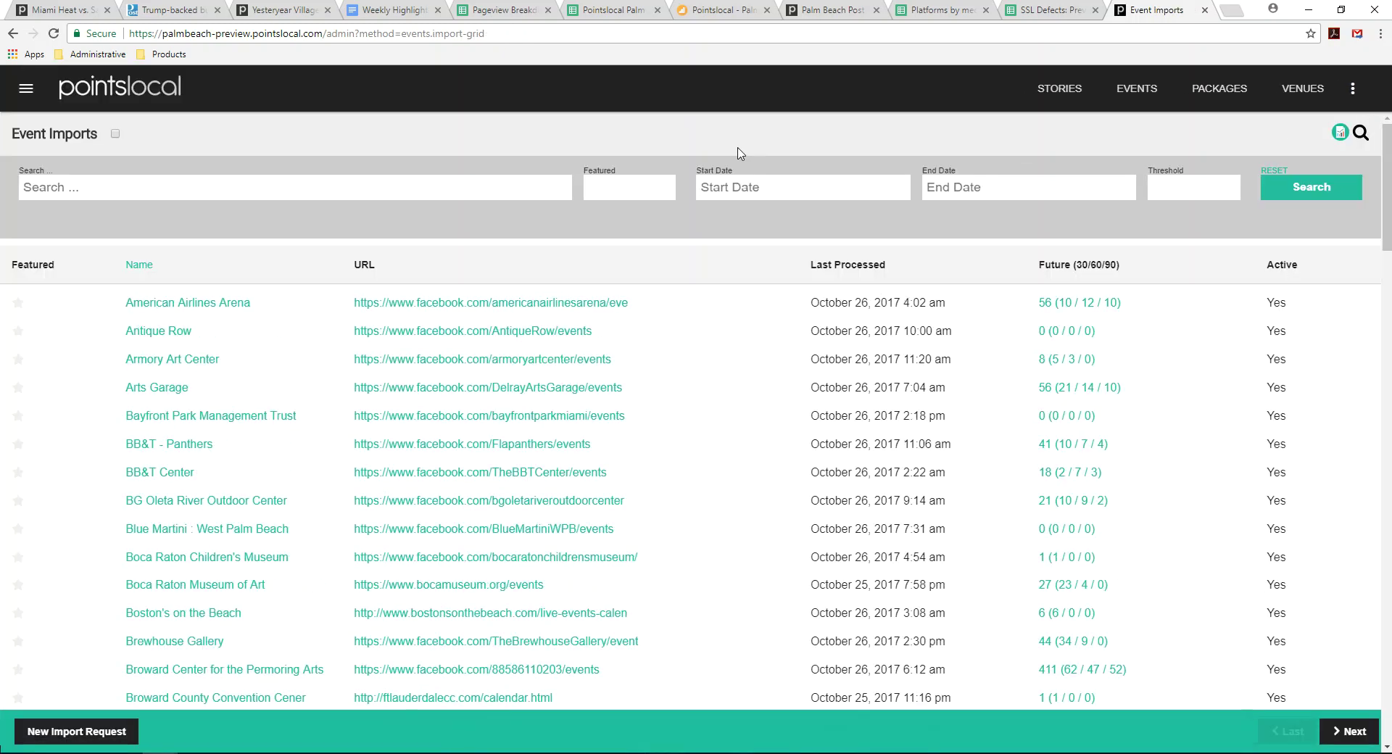
click(314, 194)
text(fair)
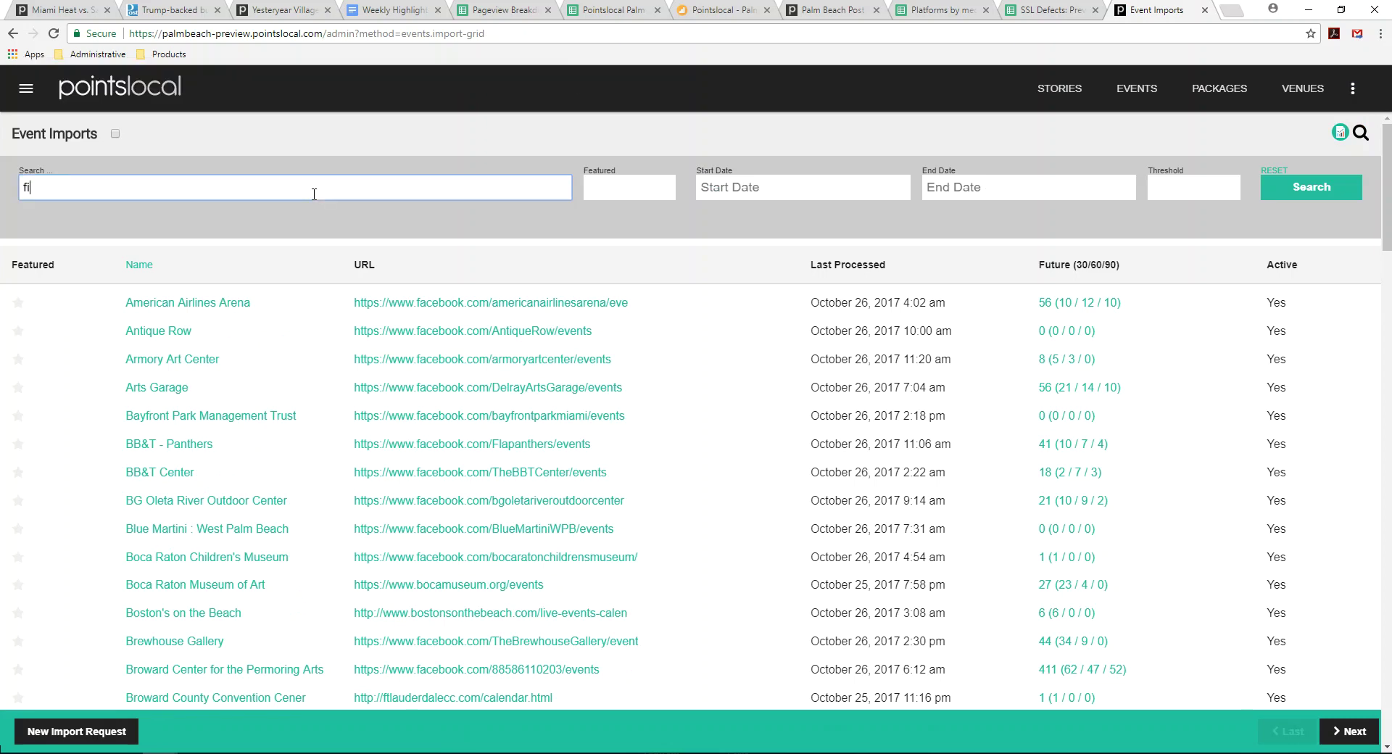
text(gound)
click(56, 186)
text(rground)
click(1311, 186)
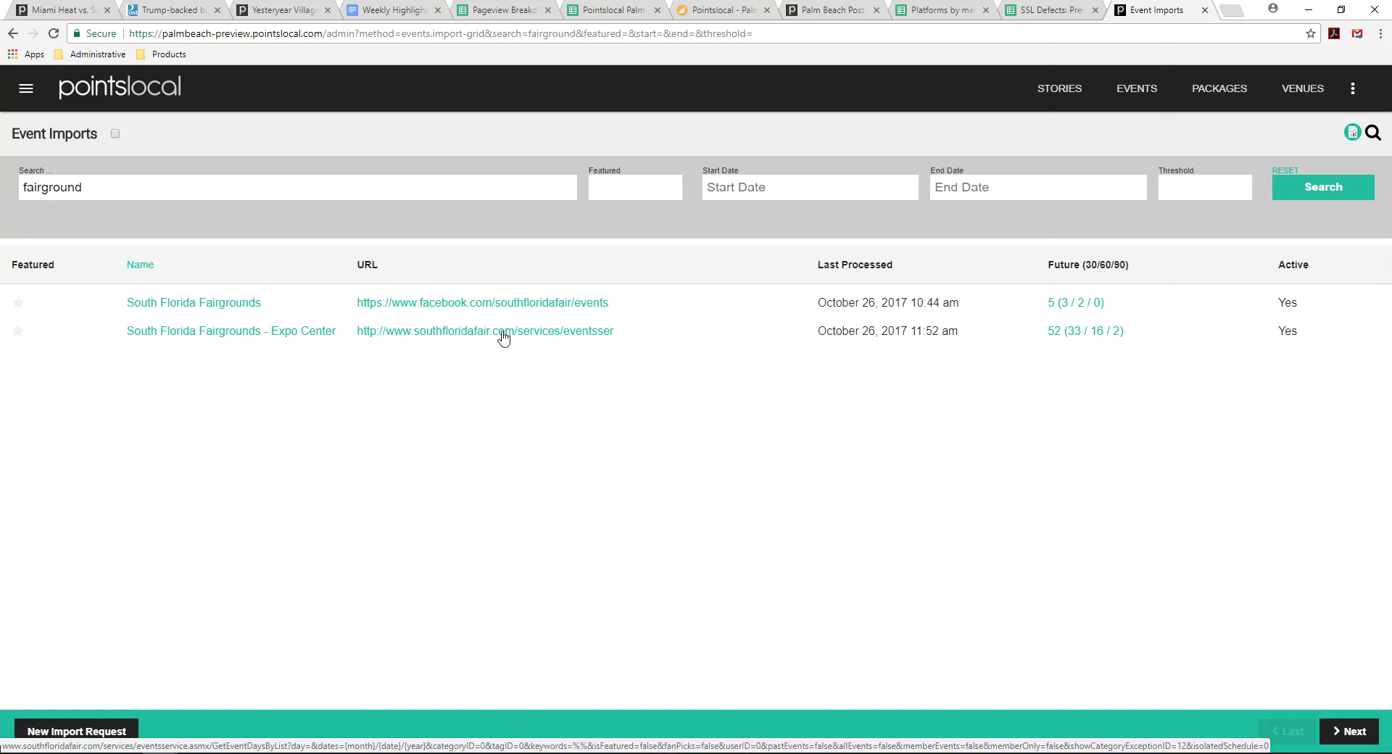
Review the future events brought in by the South Florida Fairgrounds - Expo Center import.
click(1055, 333)
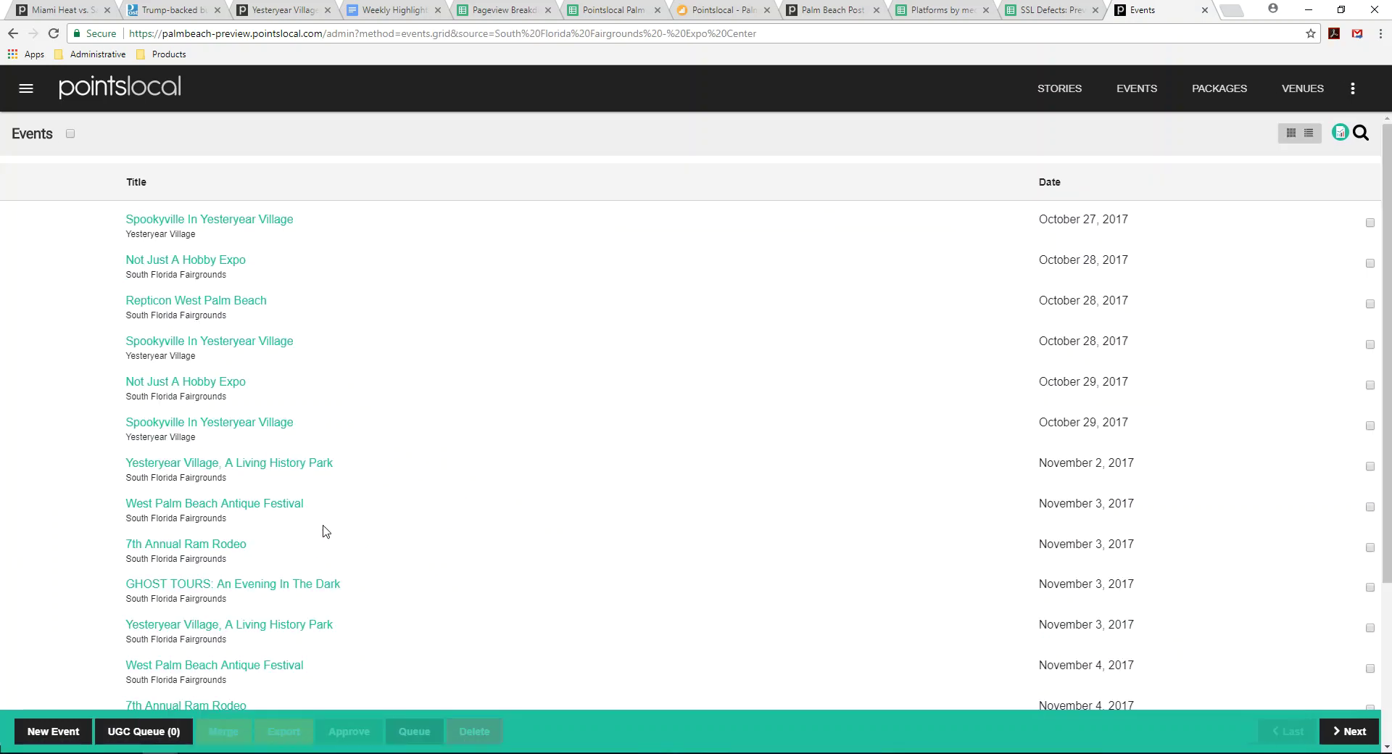
scroll(467, 642, down, 2)
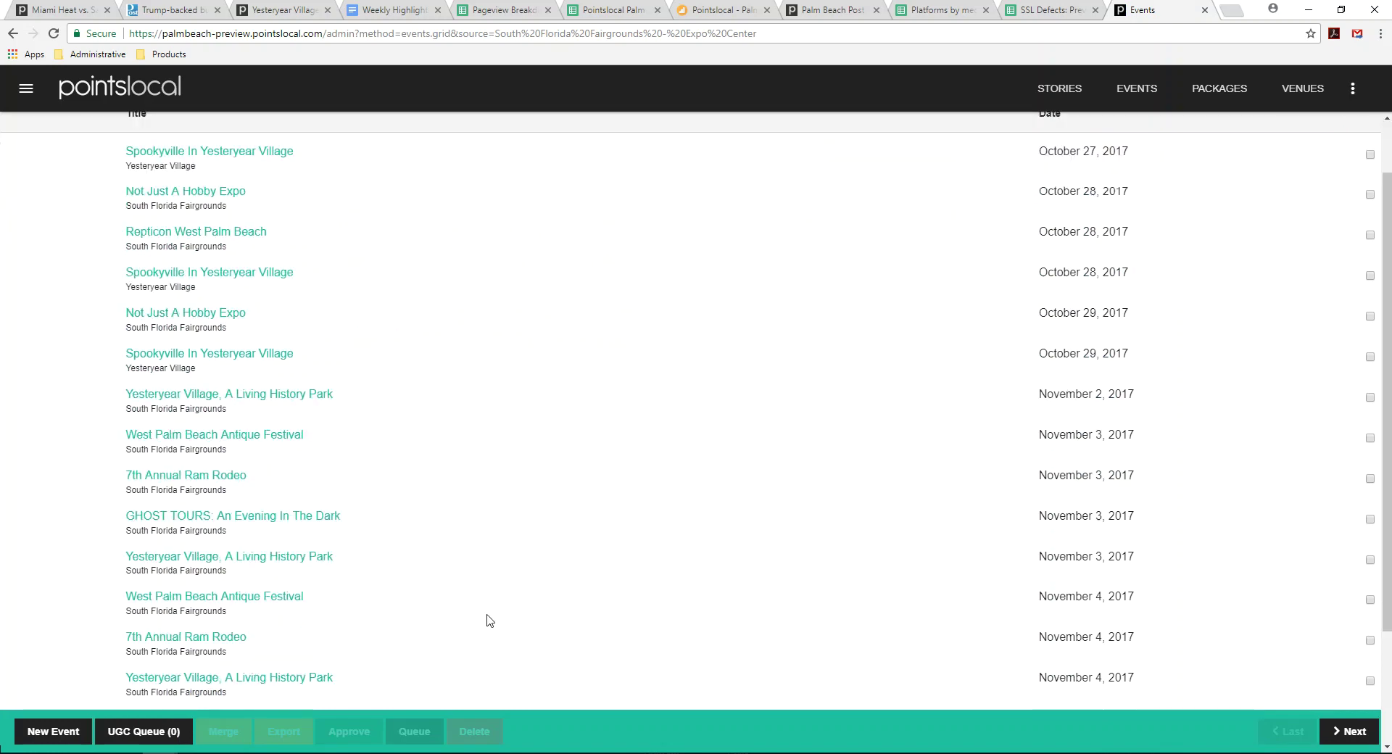
scroll(488, 621, up, 2)
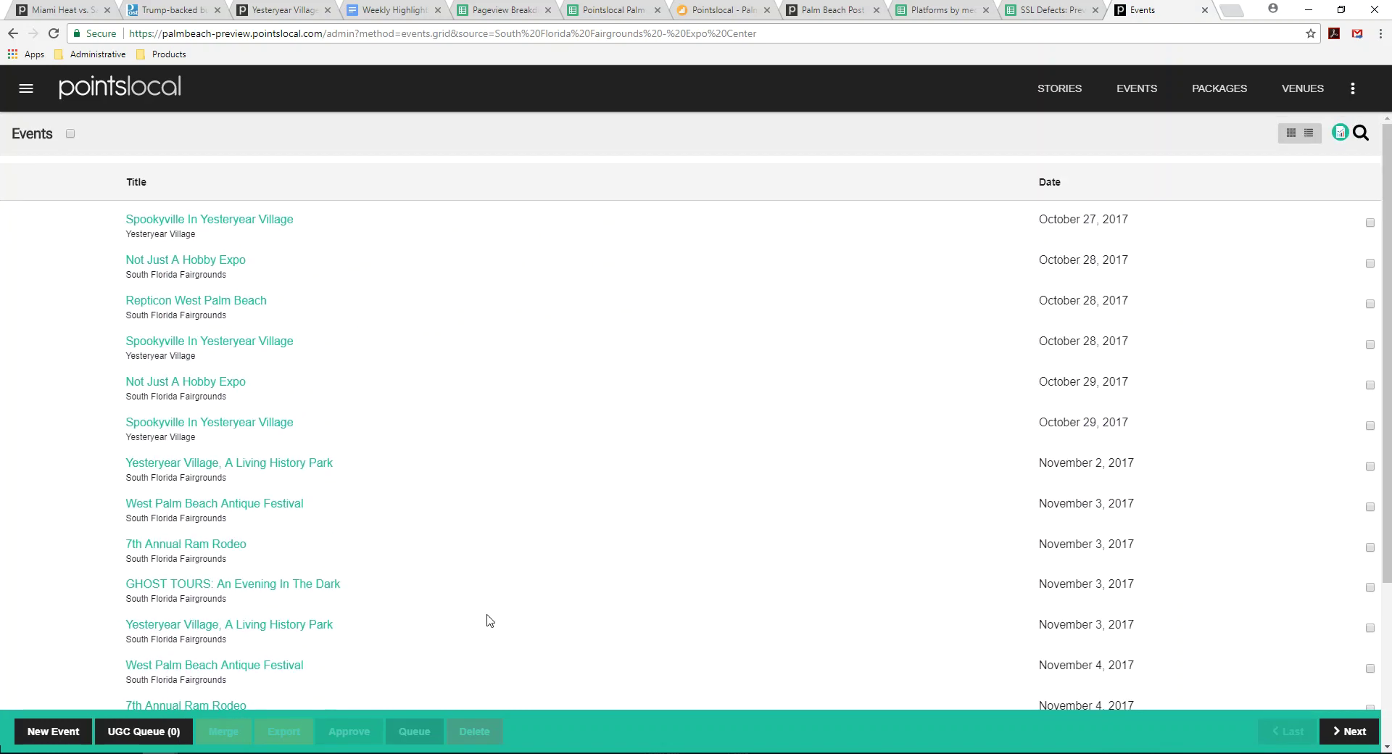